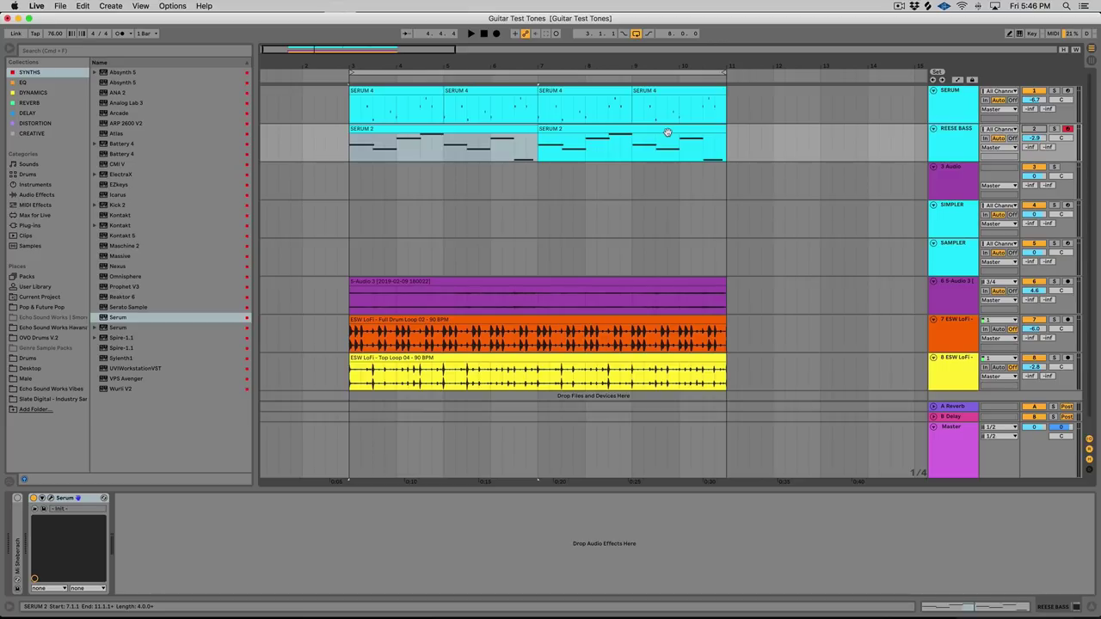
- Play the arrangement from the first REESE BASS clip and compare it with the REESE BASS track muted and reactivated
click(384, 91)
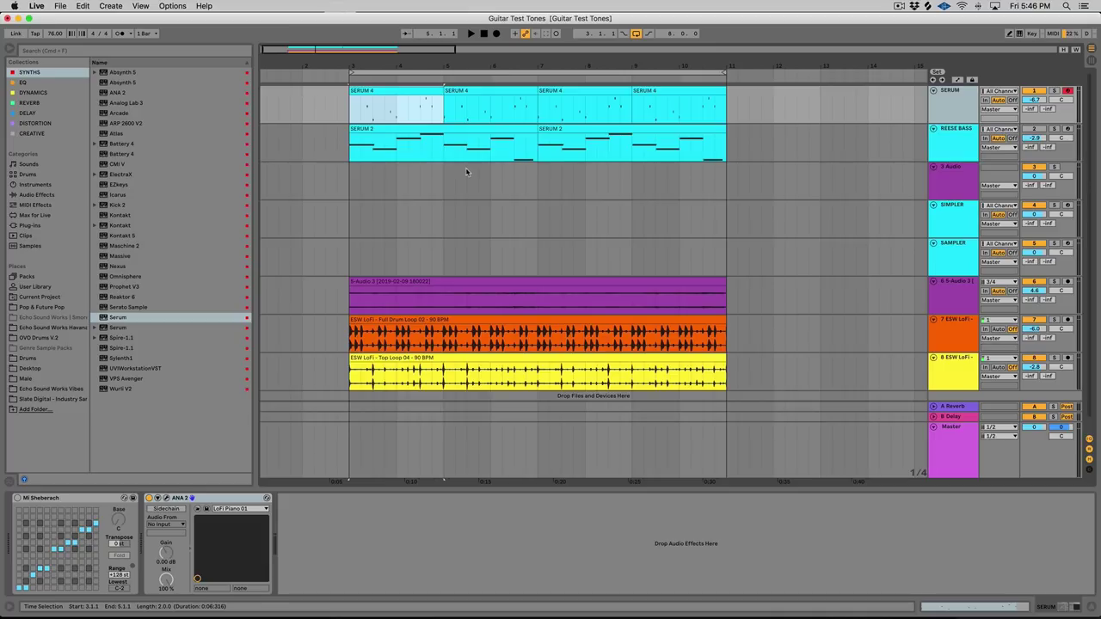
click(391, 128)
key(space)
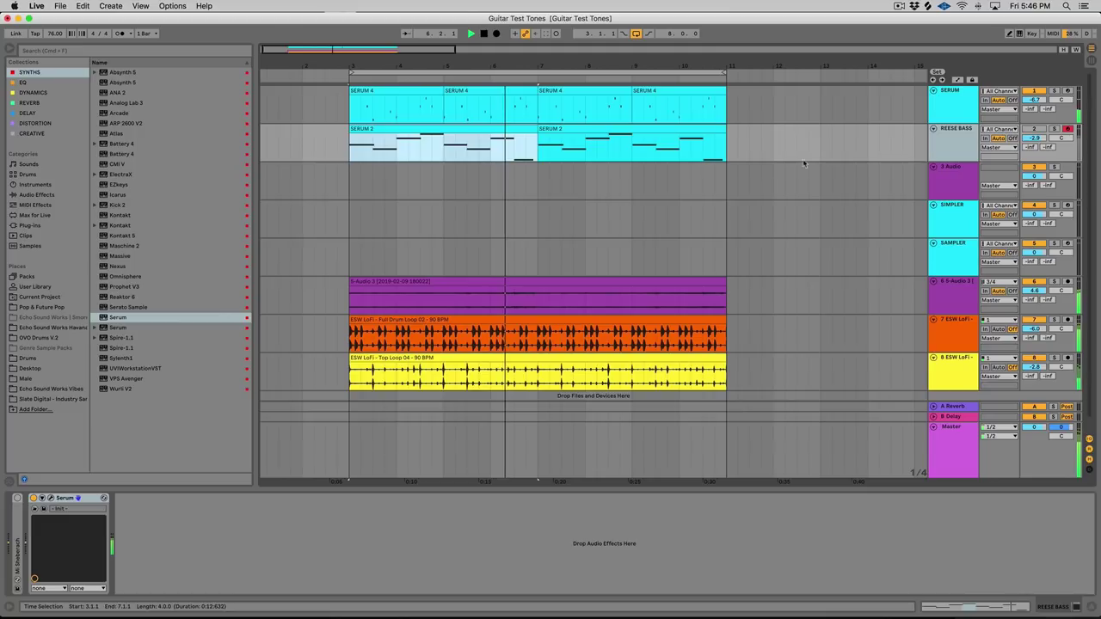
click(1032, 129)
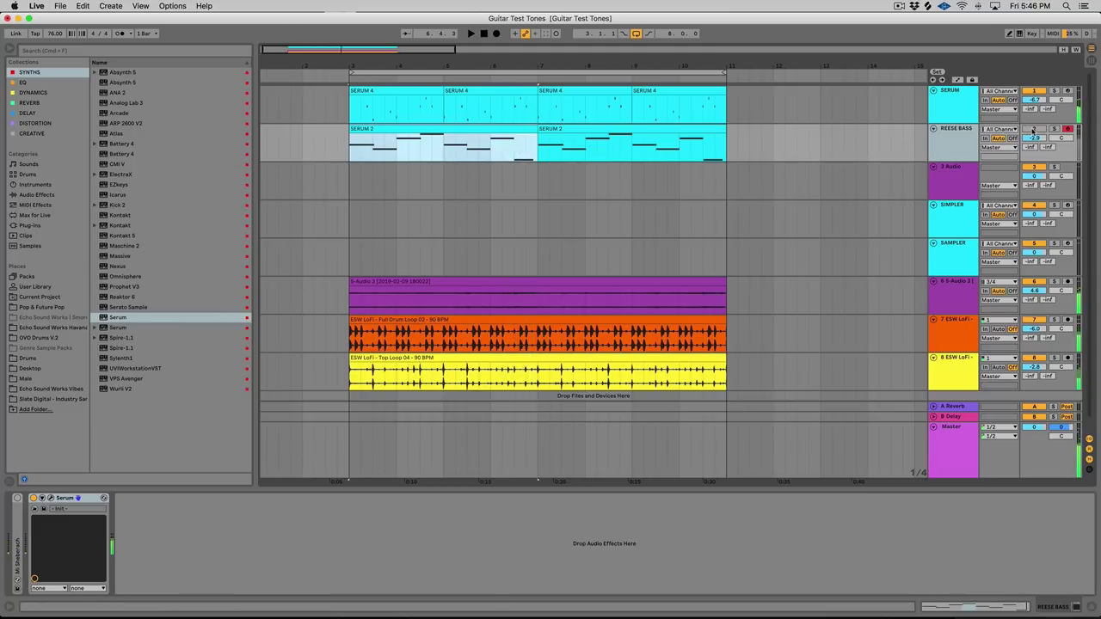
key(space)
scroll(629, 203, down, 1)
scroll(596, 215, up, 1)
click(1034, 129)
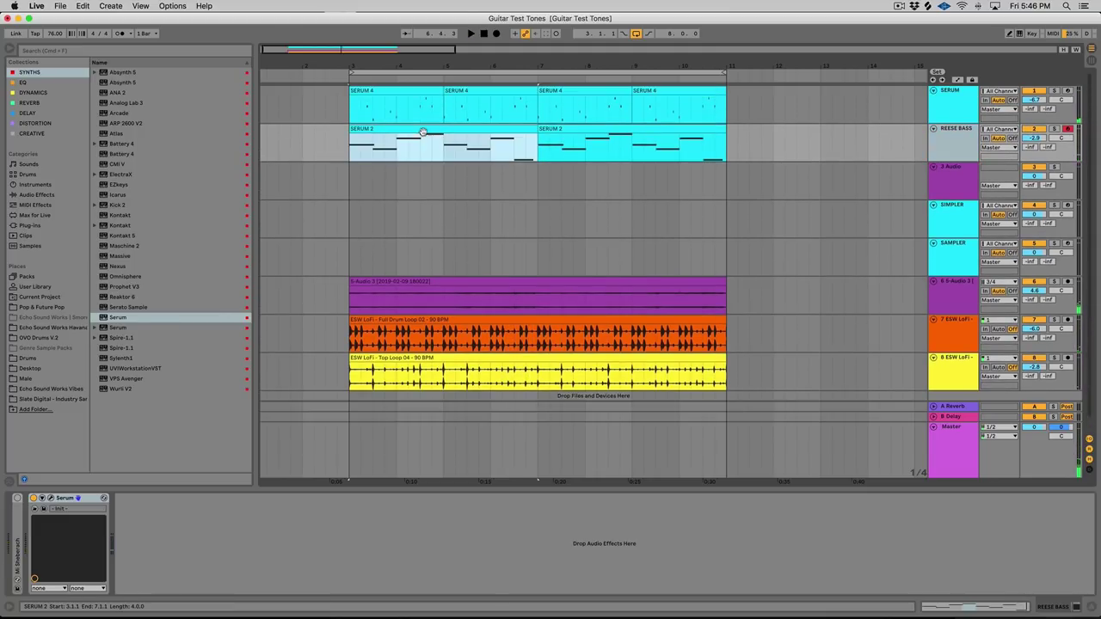
click(922, 158)
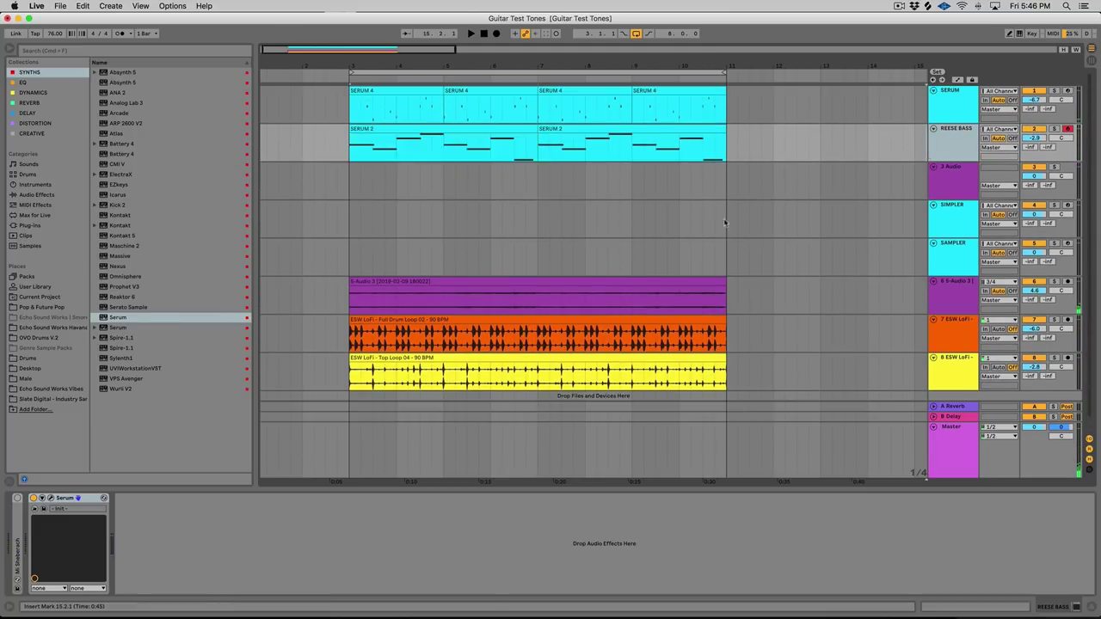
- Open the Serum instrument on the REESE BASS track and set oscillator A's octave to -1, with playback starting at the first bass clip
click(51, 498)
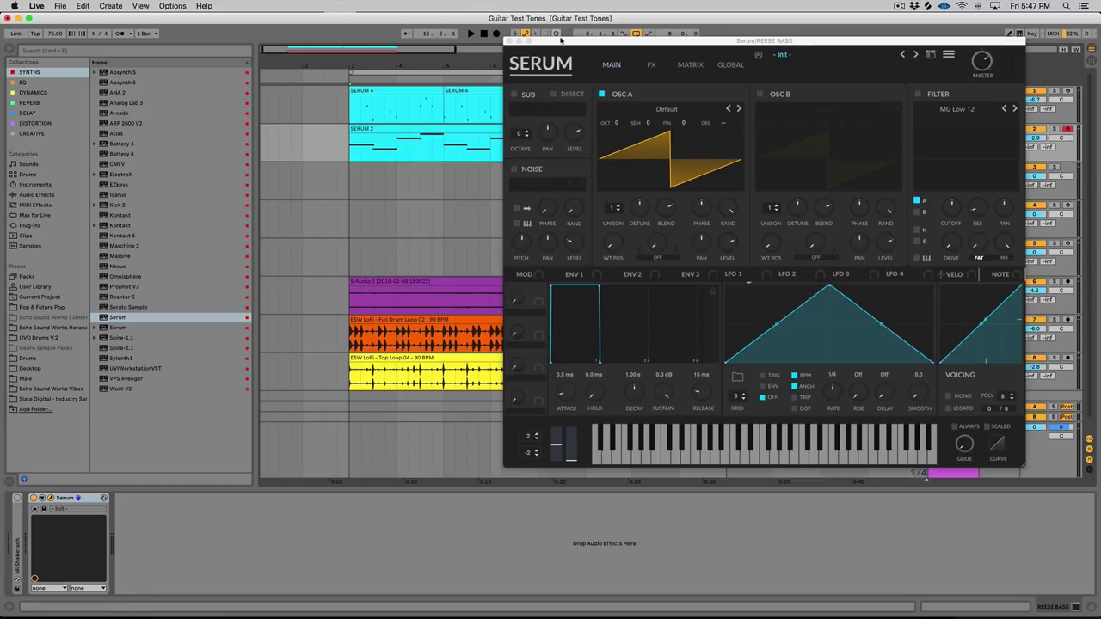
drag(555, 41, 588, 44)
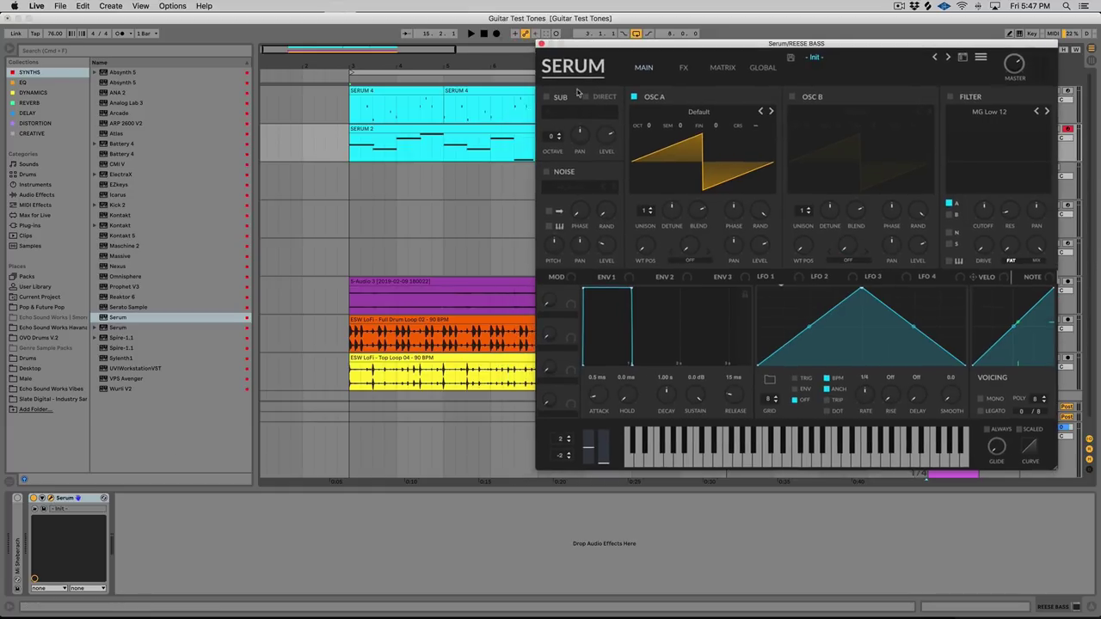
click(379, 136)
drag(648, 125, 647, 138)
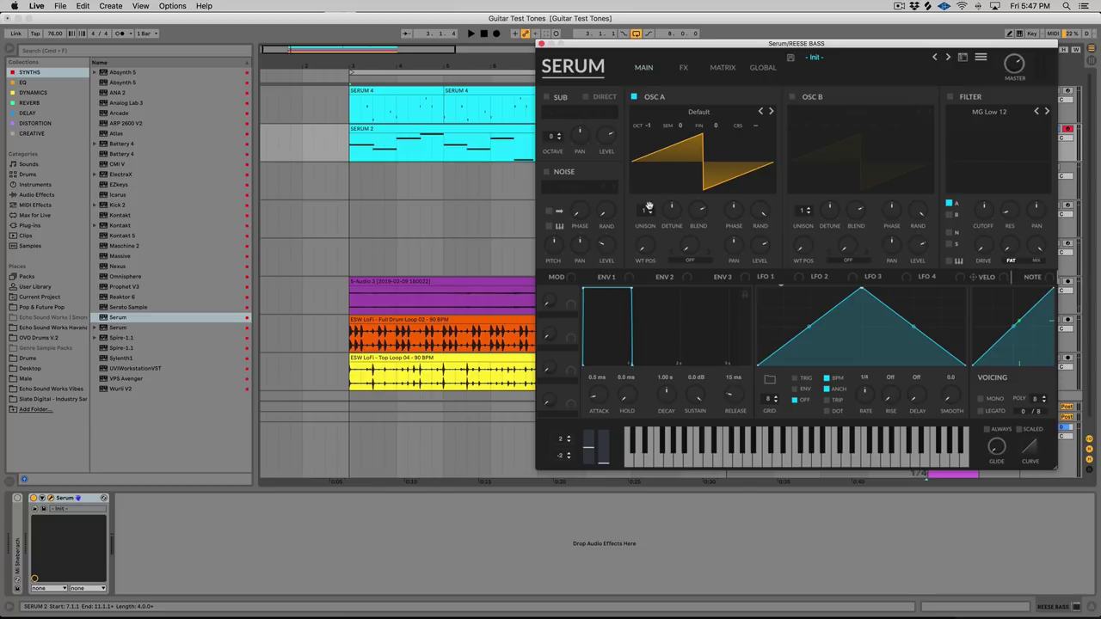
- Set oscillator A's unison to 9 voices, slightly reduce its detune, and audition the bass
drag(649, 209, 652, 153)
drag(644, 213, 648, 236)
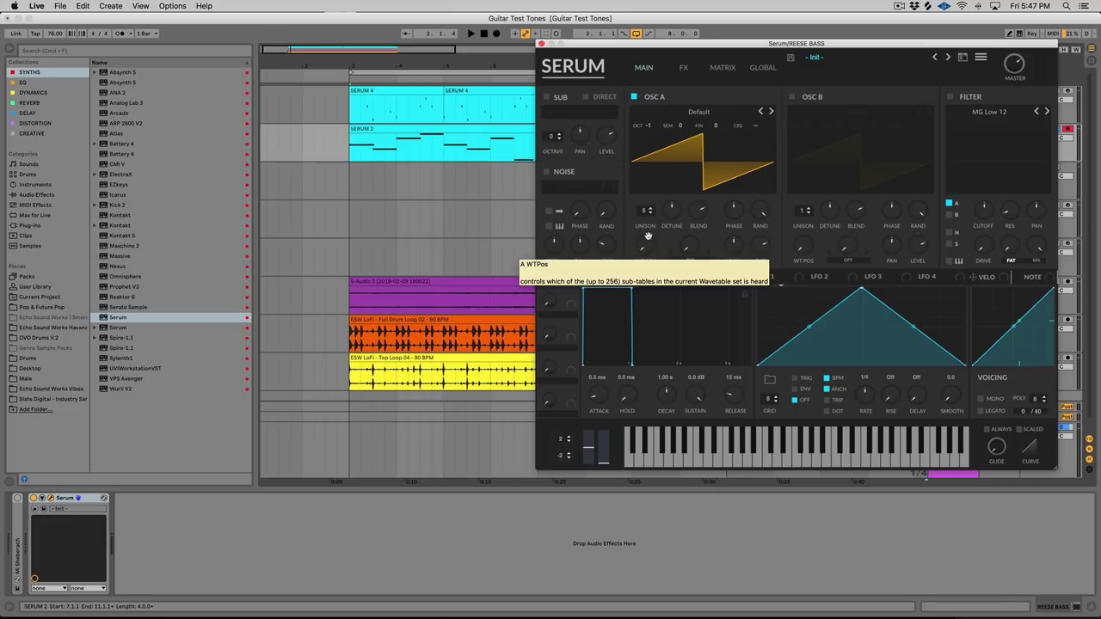
drag(647, 210, 670, 225)
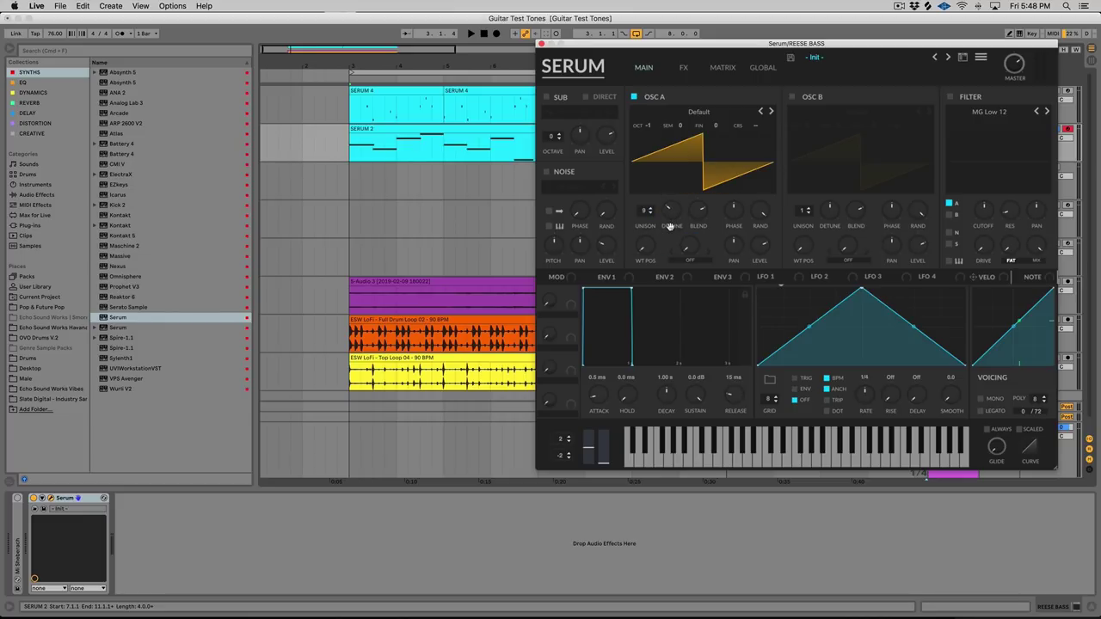
key(space)
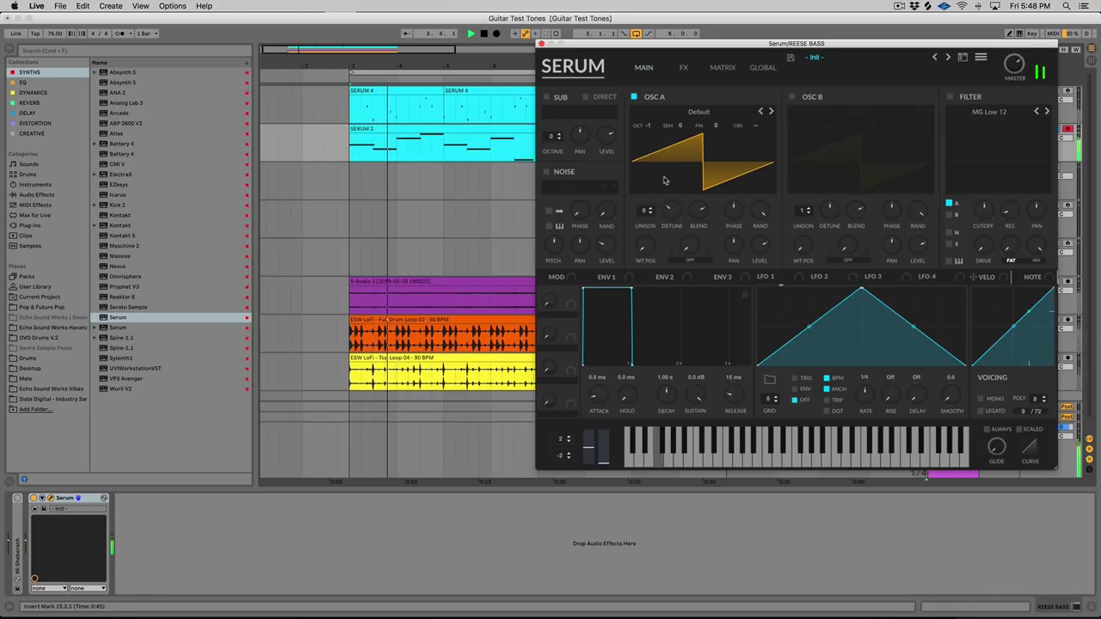
key(space)
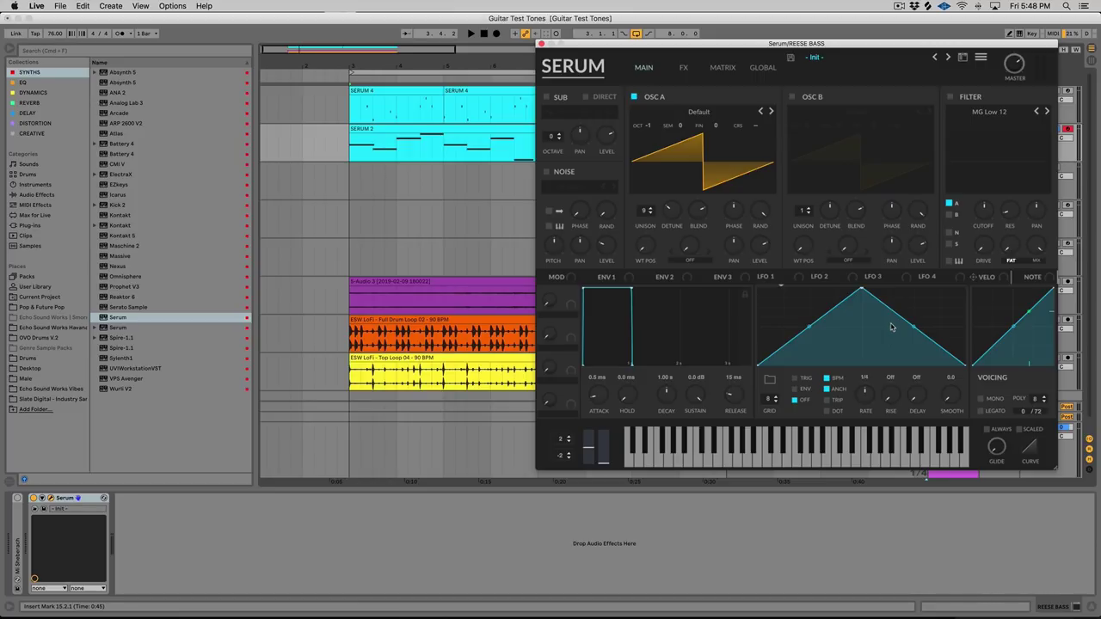
- Switch the synth voicing to mono and set the glide time to about 88 ms during playback
click(980, 399)
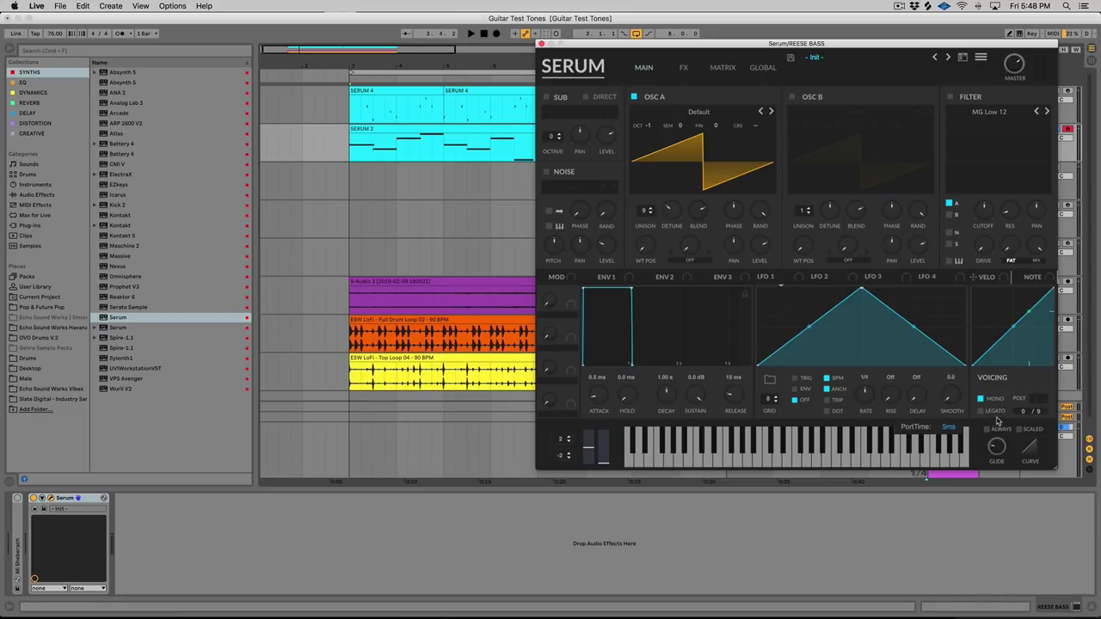
key(space)
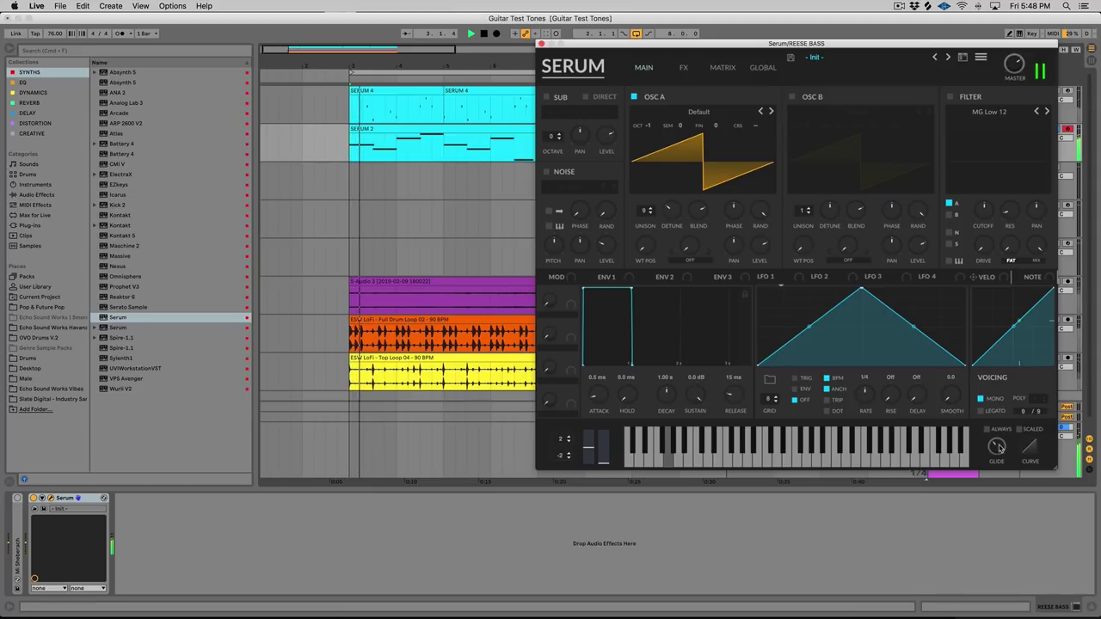
mouse_move(999, 447)
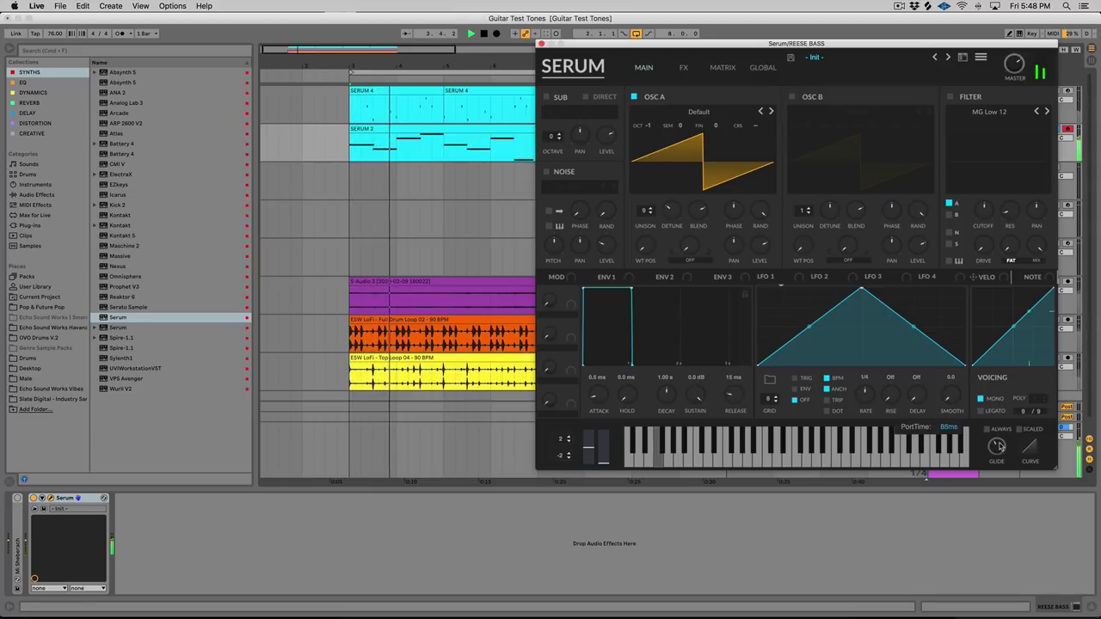
key(space)
- Enable the MG Low 12 filter on oscillator A, raise its resonance, and adjust the cutoff during playback
click(950, 97)
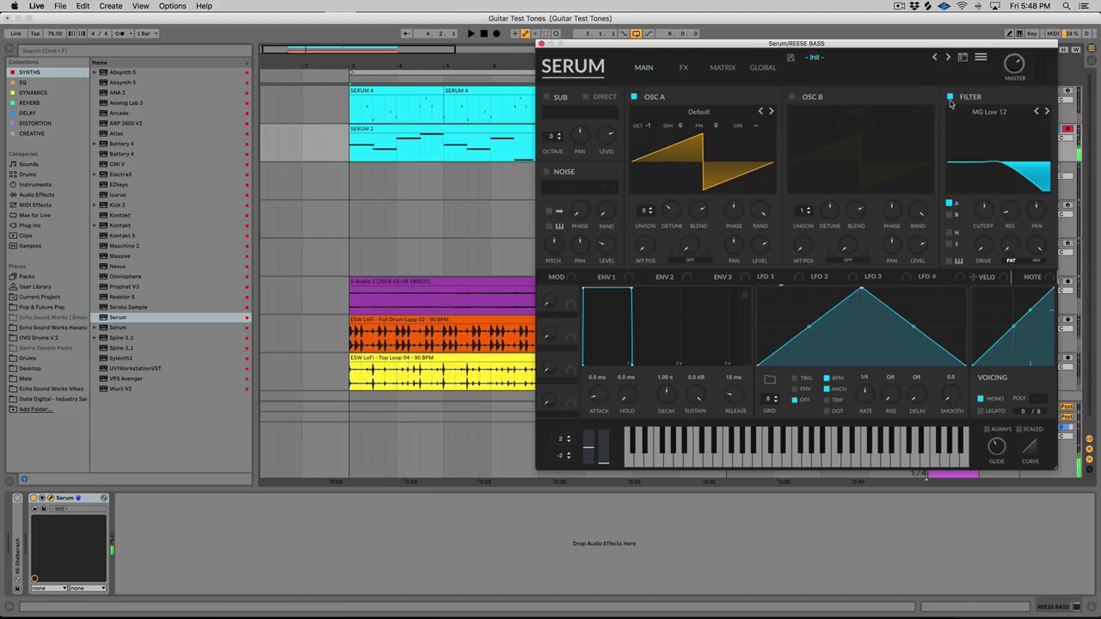
drag(996, 213, 1004, 188)
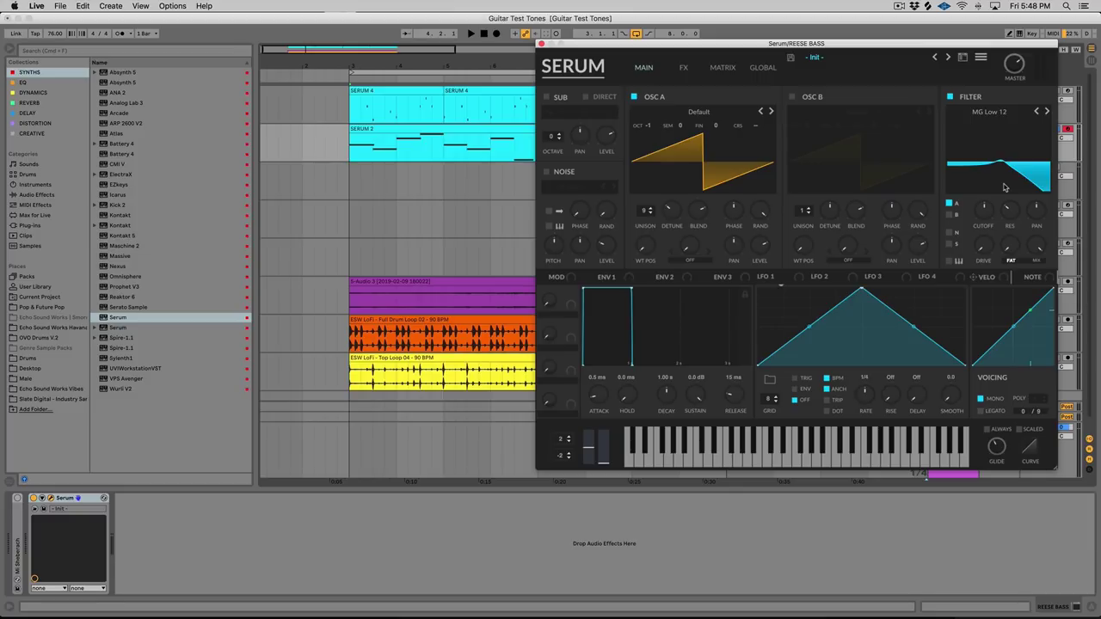
key(space)
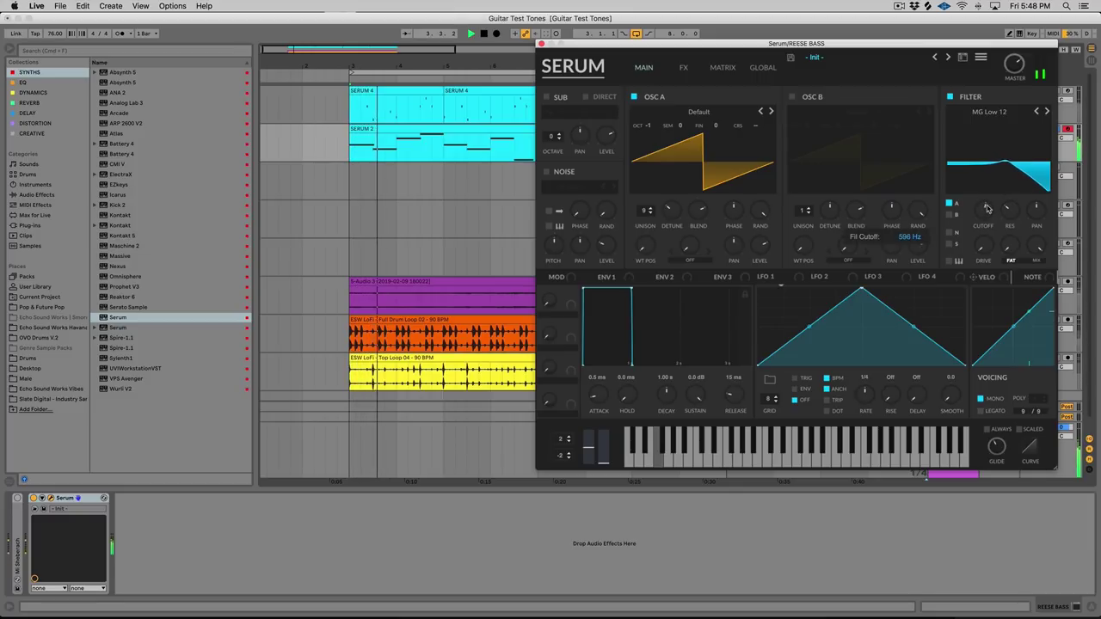
drag(988, 209, 985, 209)
key(space)
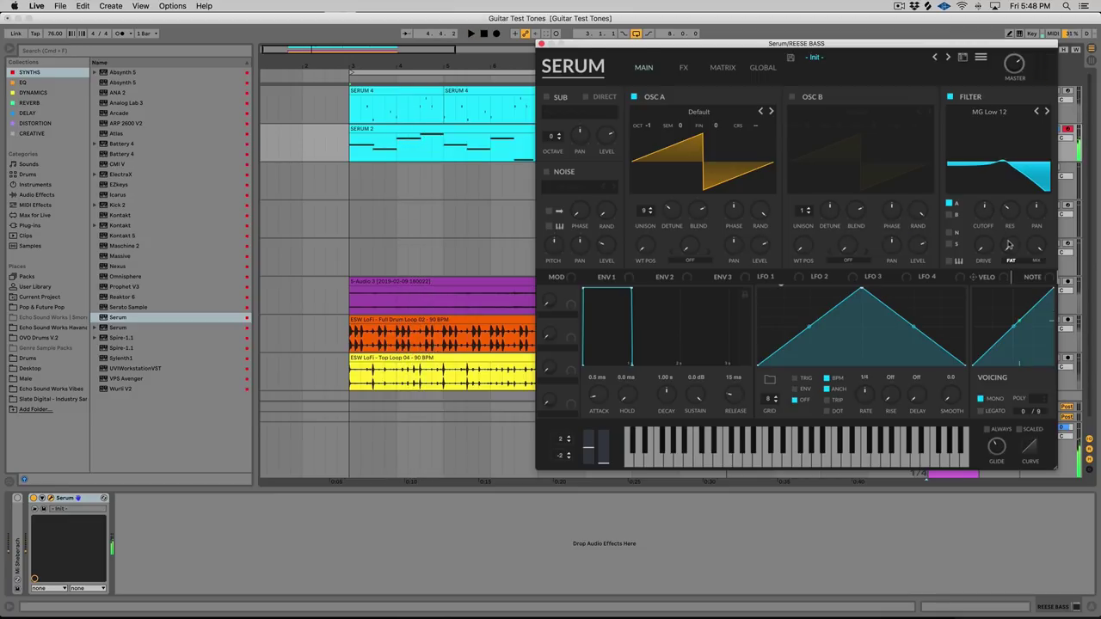
- Add drive and fatness to the filter and fine-tune its cutoff and resonance while the loop plays
key(space)
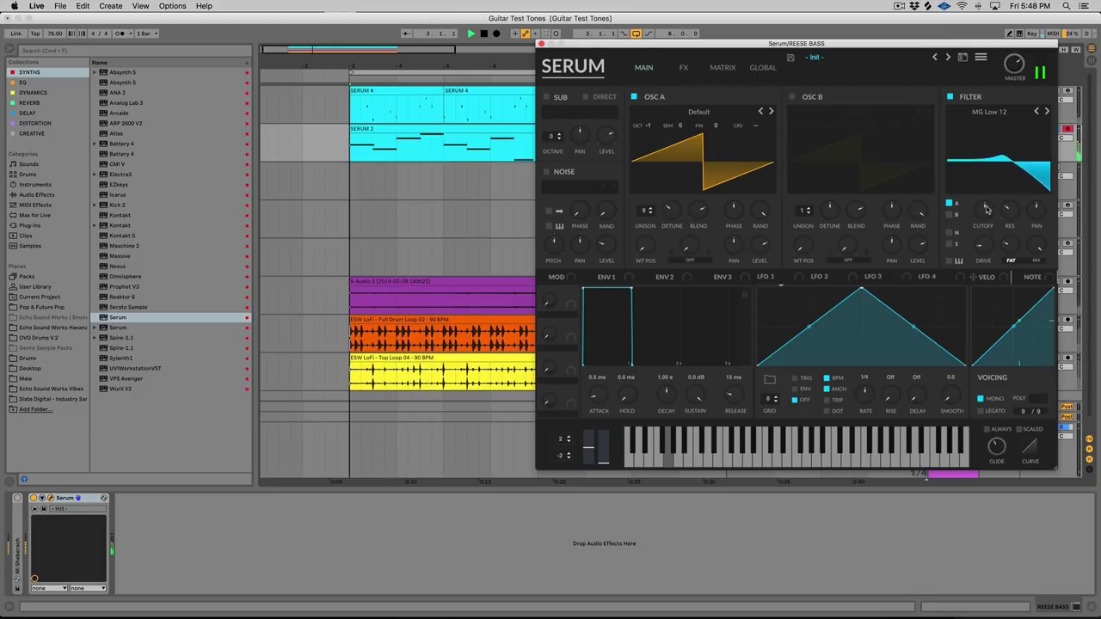
drag(986, 209, 1010, 258)
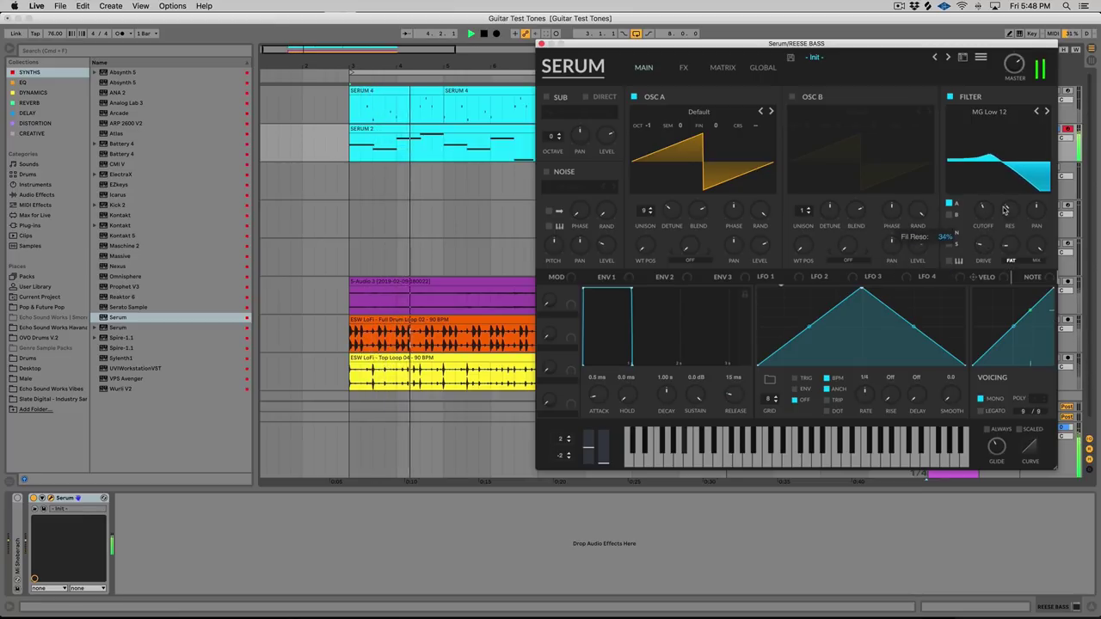
drag(1004, 210, 1010, 209)
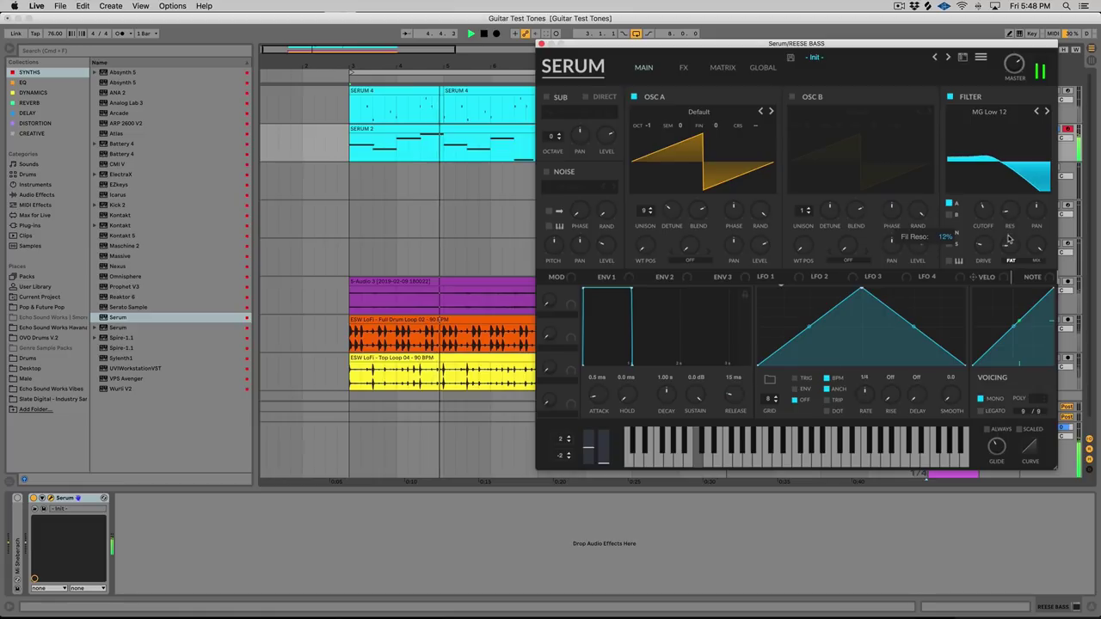
drag(1008, 240, 986, 202)
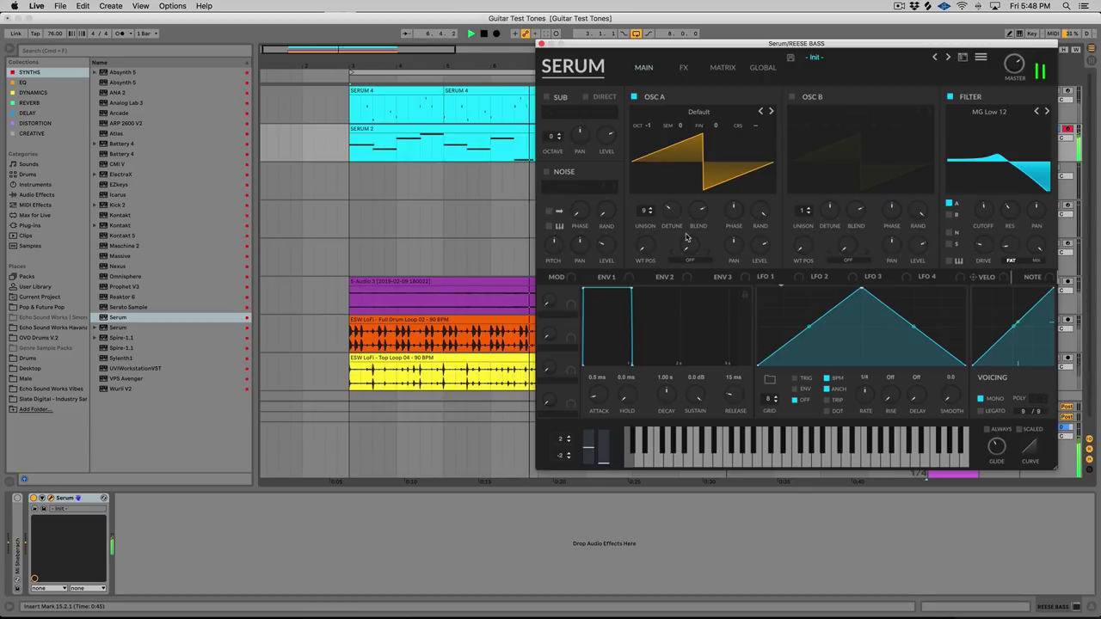
- Modulate the filter cutoff with LFO 1, using trigger mode, BPM sync off and a rate of 0.4 Hz
key(space)
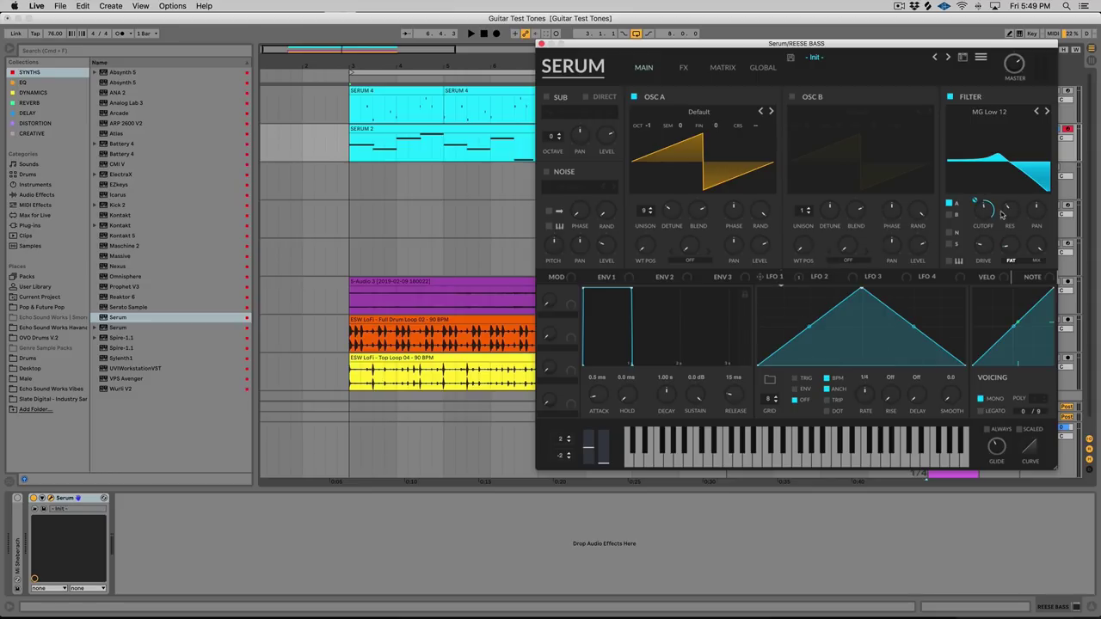
mouse_move(992, 211)
mouse_down()
mouse_move(986, 222)
mouse_move(975, 206)
mouse_move(975, 217)
mouse_up()
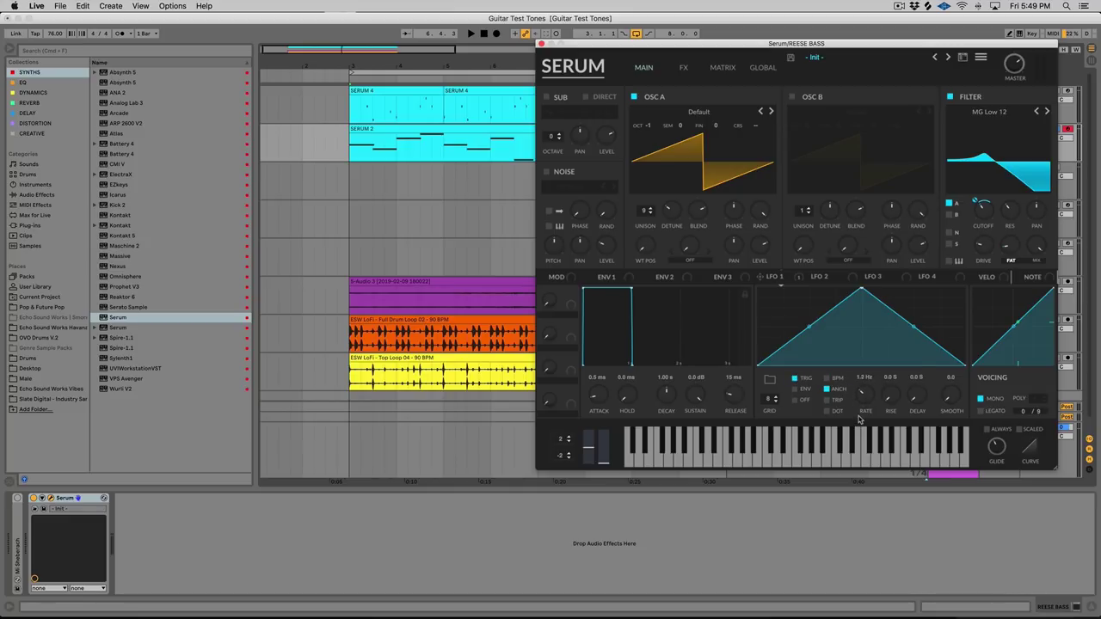
key(space)
drag(862, 392, 865, 400)
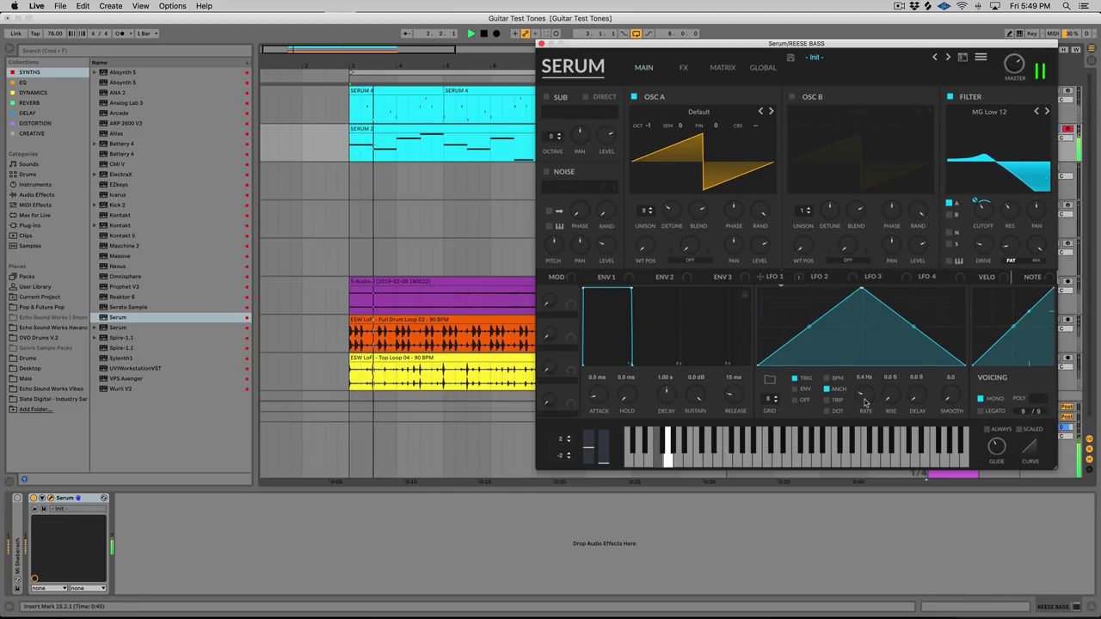
- Assign LFO 1 to oscillator A's detune, lower the base detune, and set the modulation amount to about 6 during playback
drag(760, 277, 978, 207)
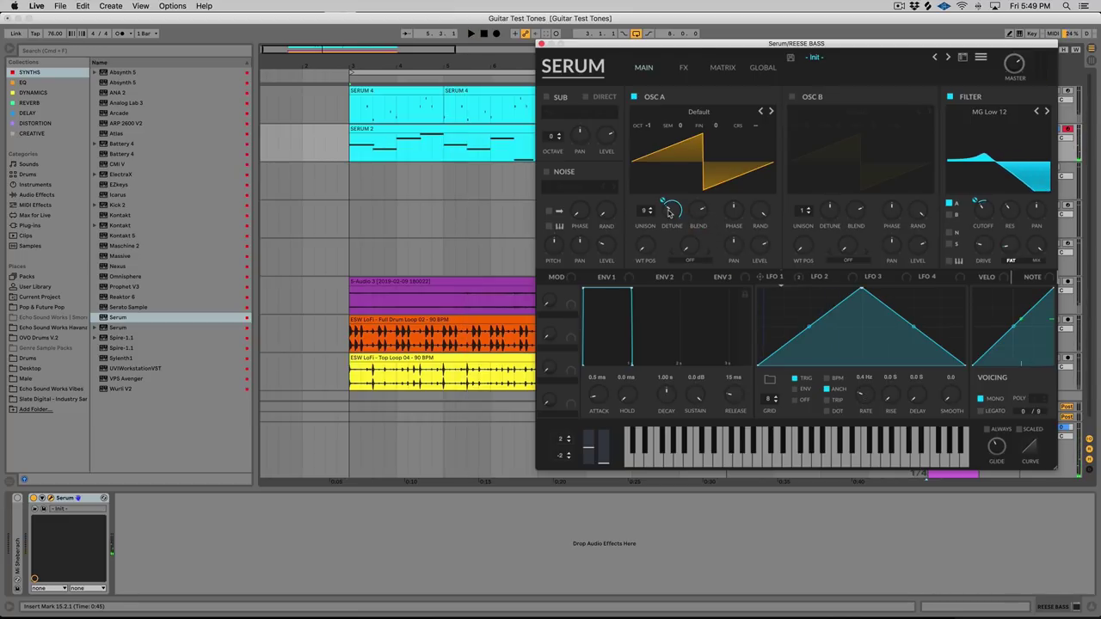
drag(670, 212, 663, 207)
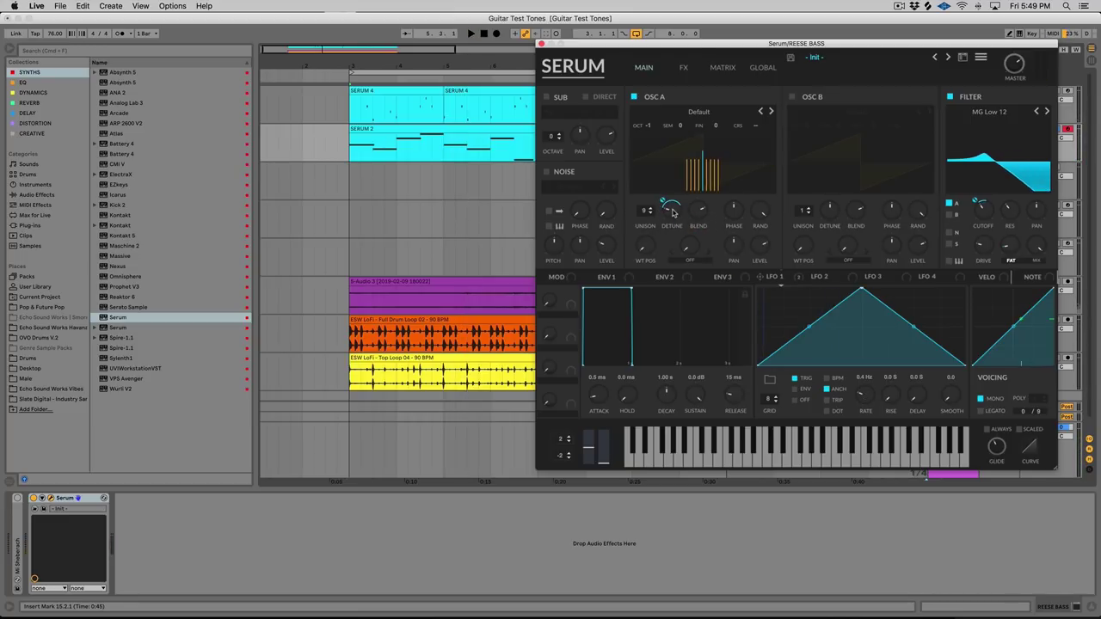
key(space)
mouse_move(662, 202)
mouse_down()
mouse_move(663, 215)
mouse_move(670, 210)
mouse_up()
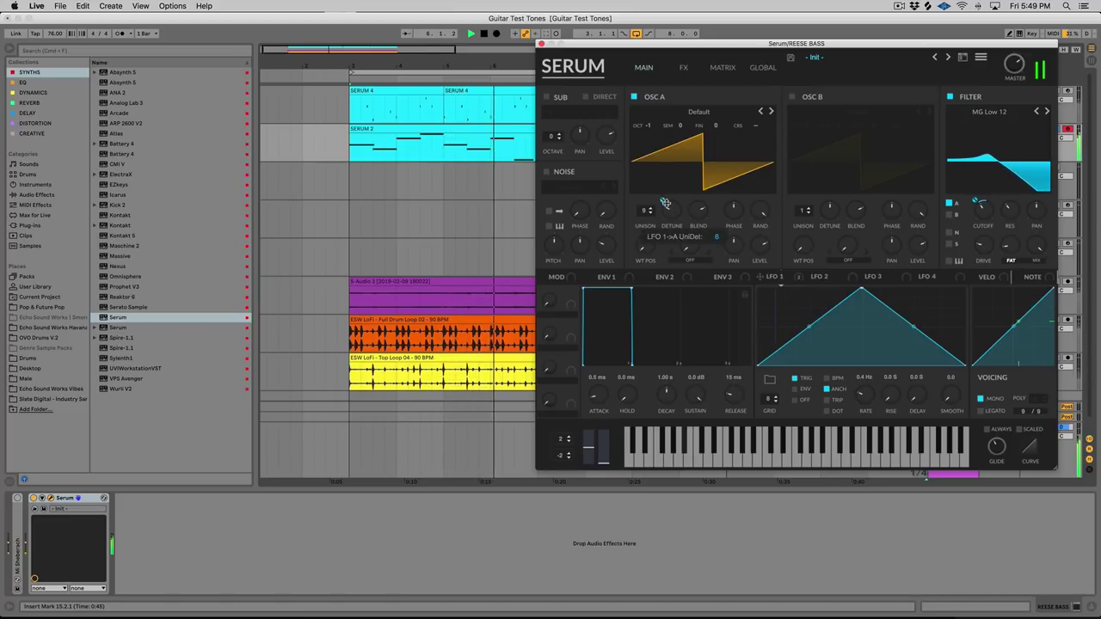
mouse_move(673, 214)
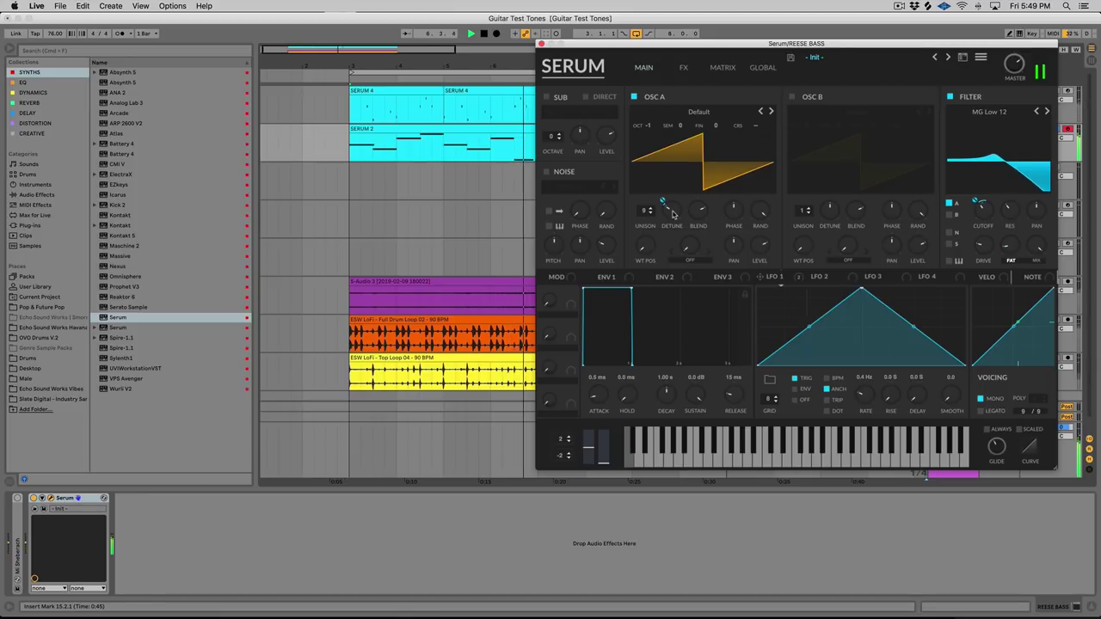
- Turn on oscillator B with the ESW Basics - Saw Fifth 02 wavetable in 2D view and set its unison to 7 voices
key(space)
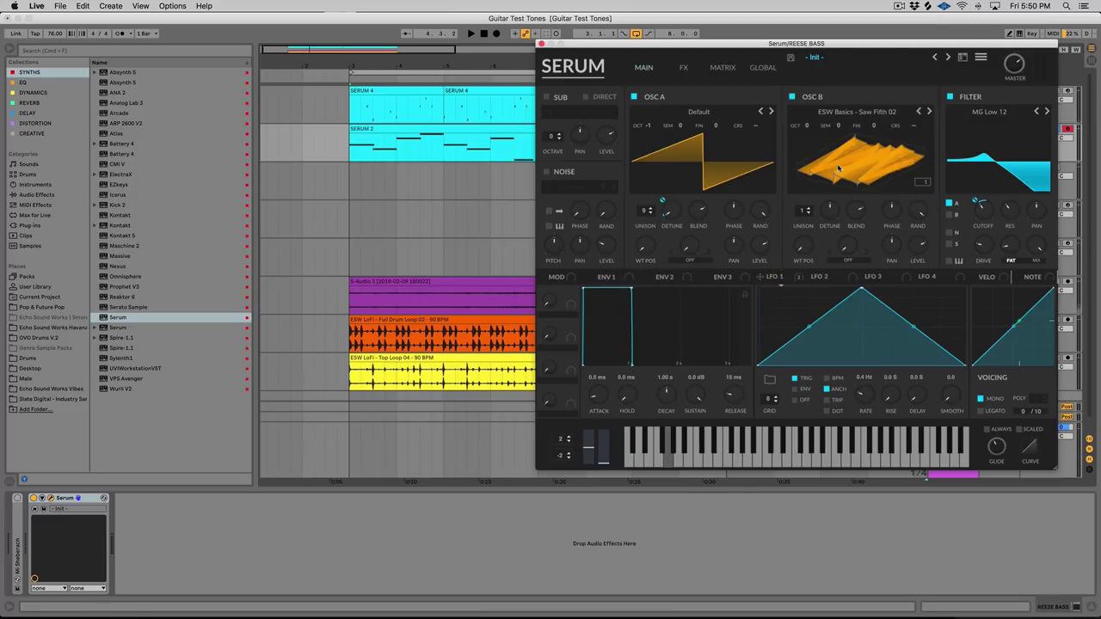
click(842, 169)
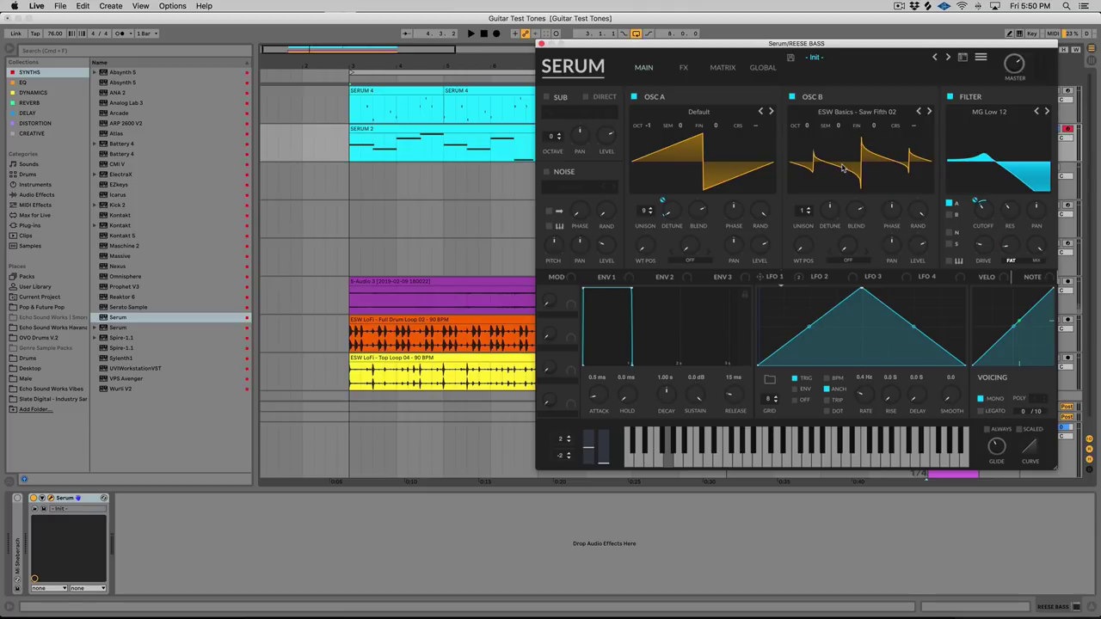
click(634, 97)
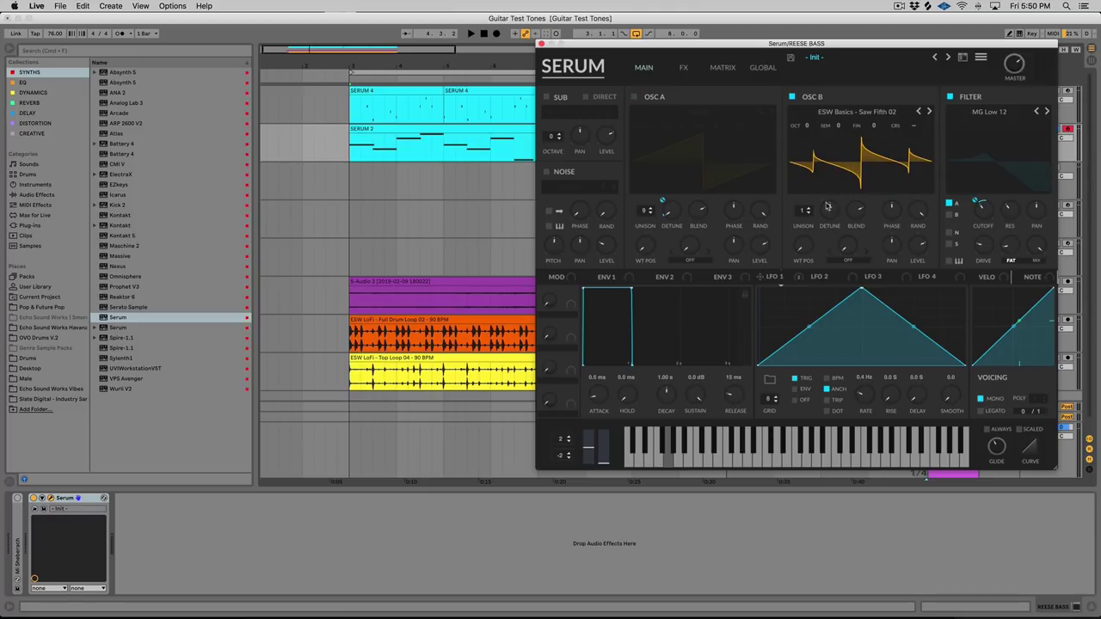
click(634, 98)
key(space)
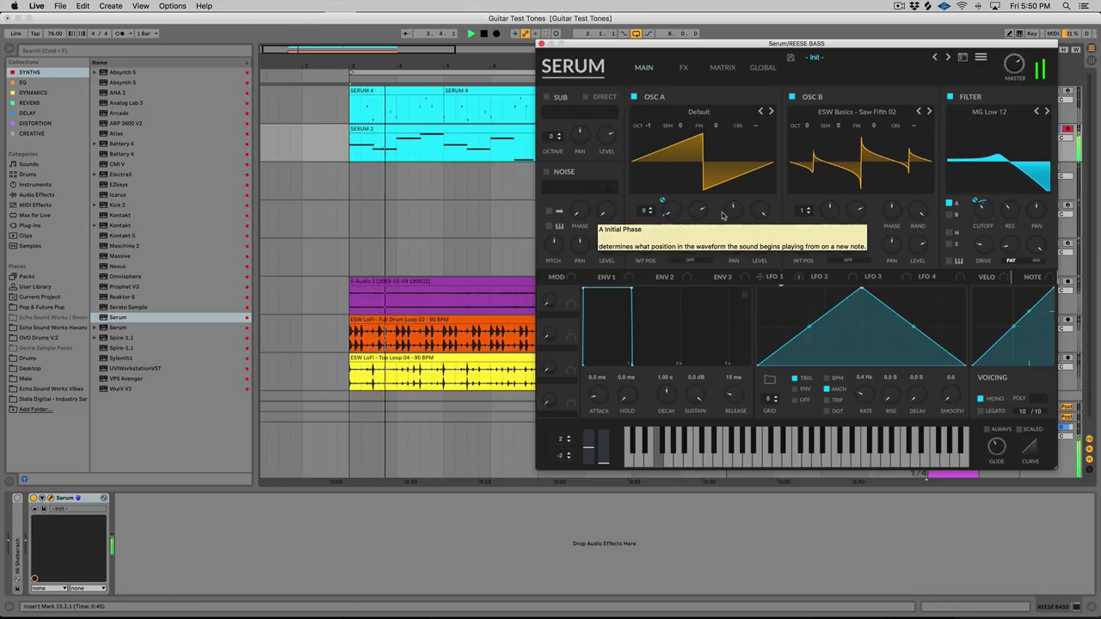
click(801, 209)
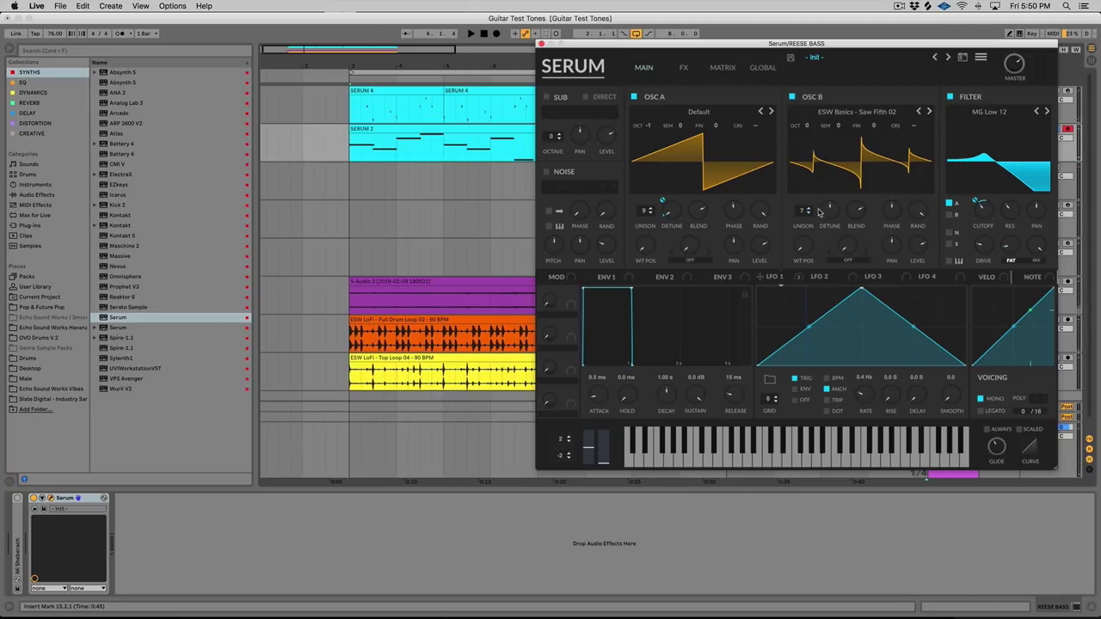
- Lower oscillator B's detune, drop it to octave -1, route it through the filter, and set its level to 72%
drag(826, 213, 828, 228)
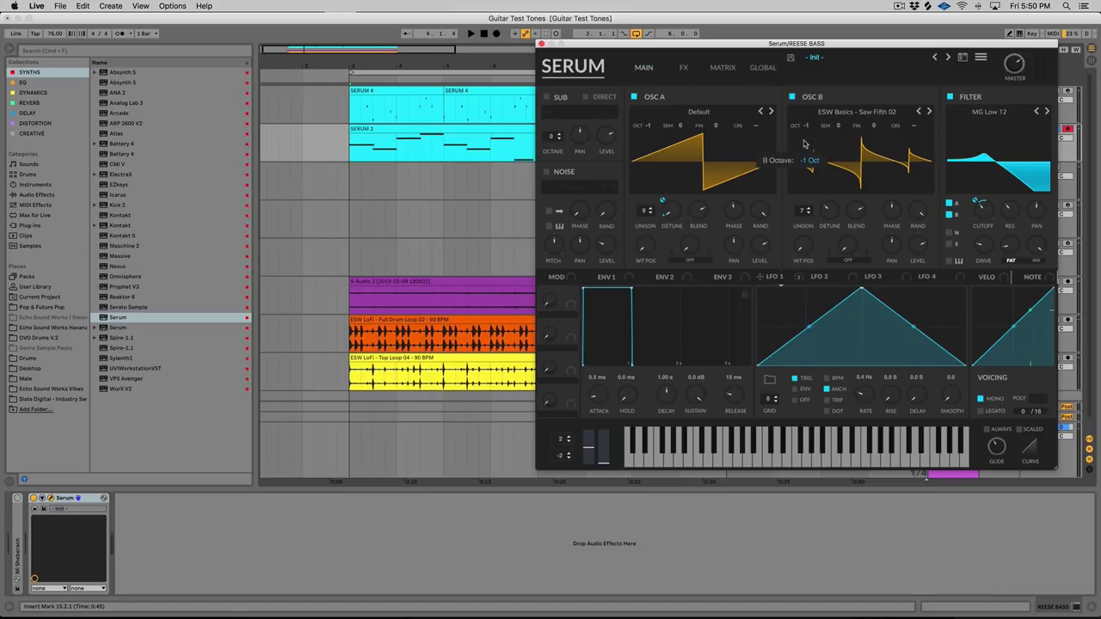
key(space)
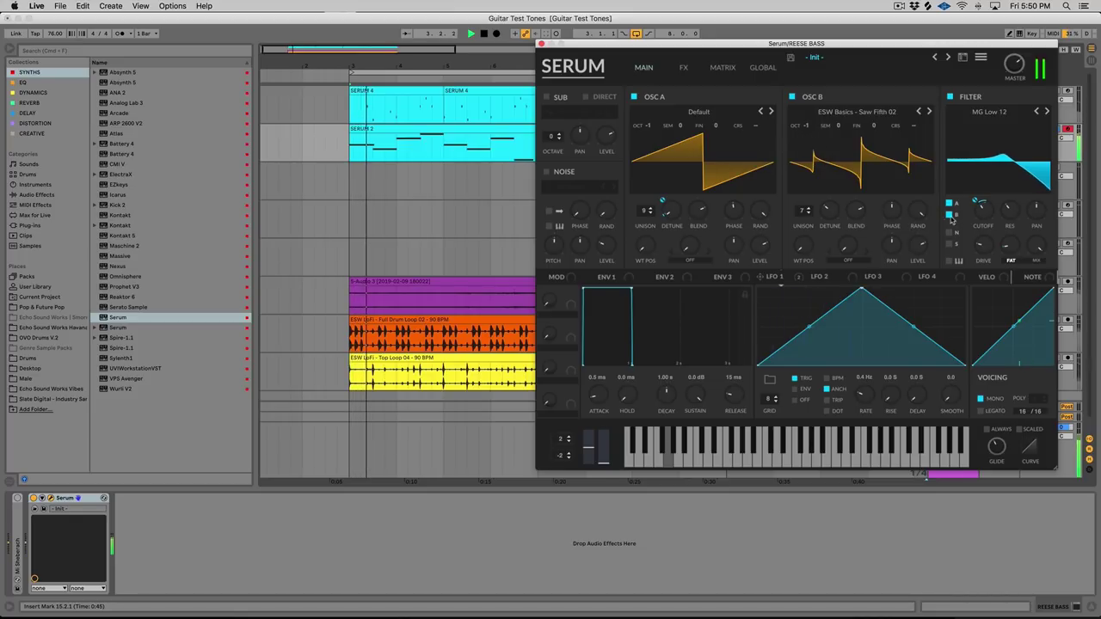
drag(915, 249, 916, 252)
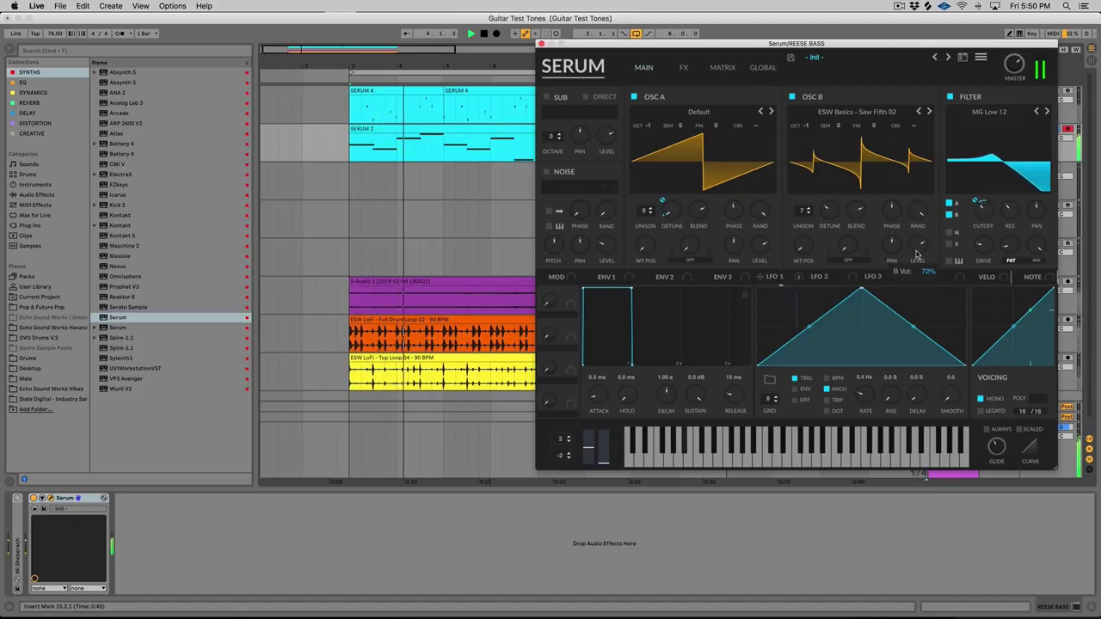
- Change oscillator B's wavetable to ESW Basics - Saw Morph 01 and modulate its wavetable position with LFO 1
click(929, 112)
click(929, 112)
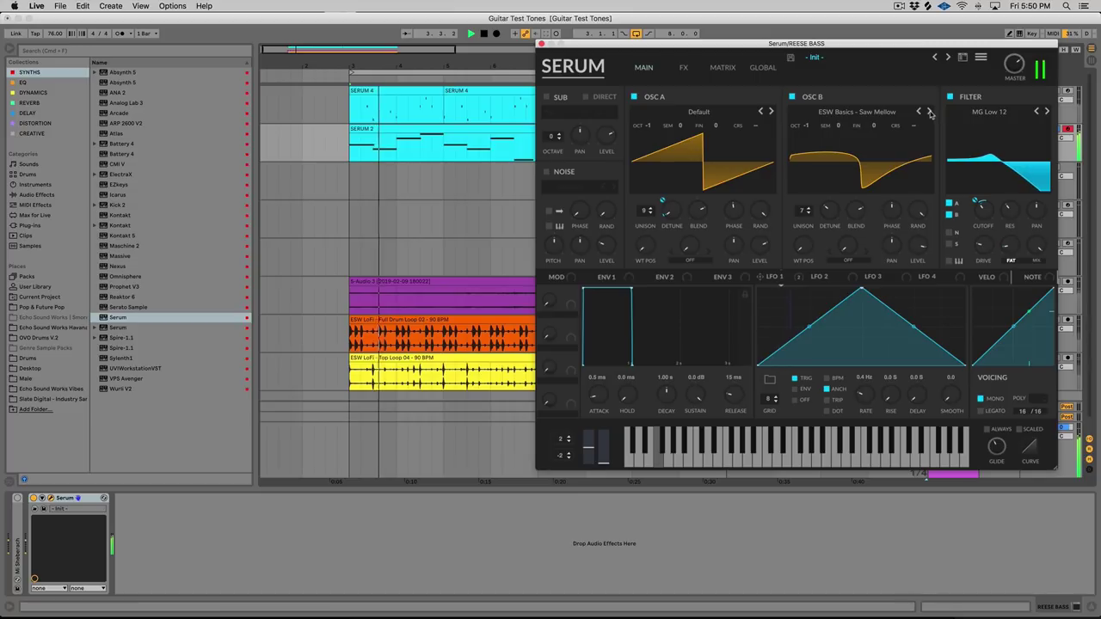
click(929, 112)
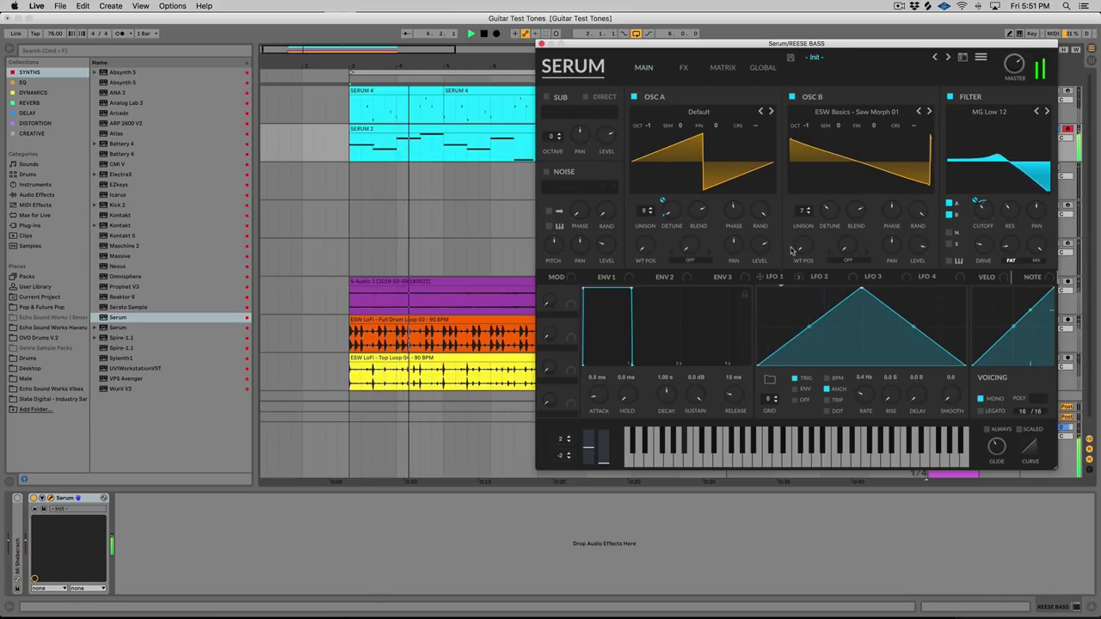
drag(791, 250, 808, 221)
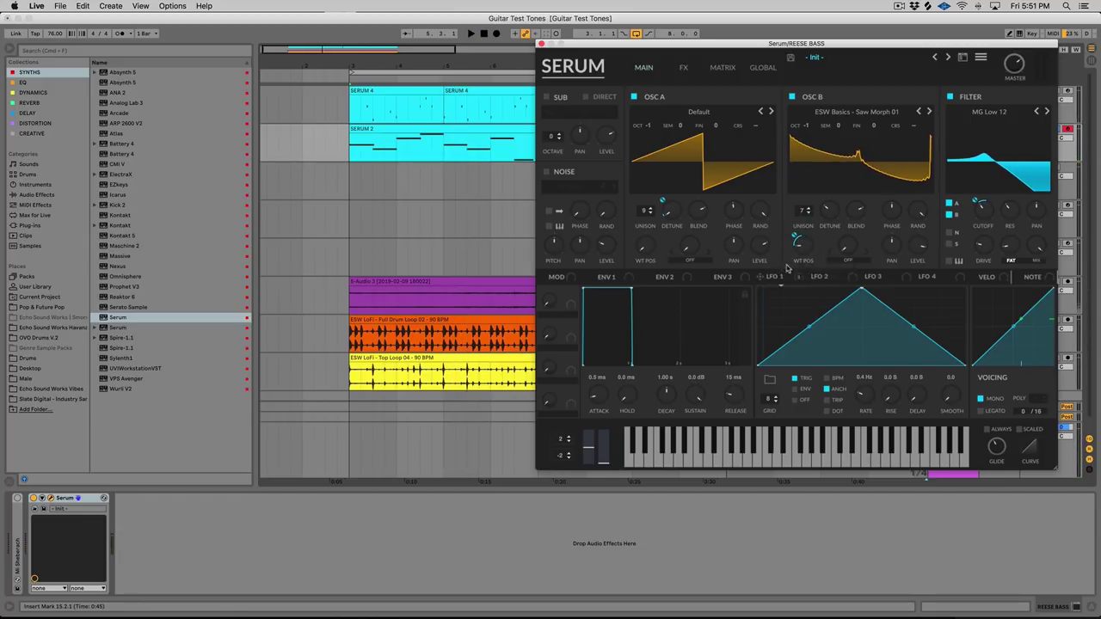
- Fine-tune the filter cutoff during playback and add the sub oscillator at octave -1 with a reduced level
key(space)
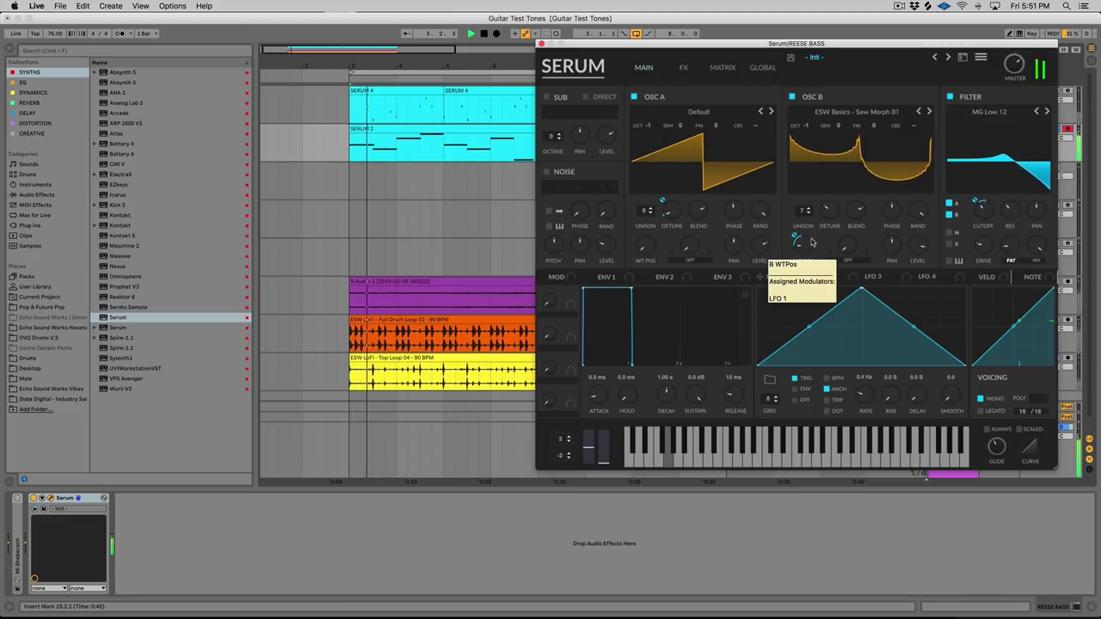
drag(981, 217, 981, 215)
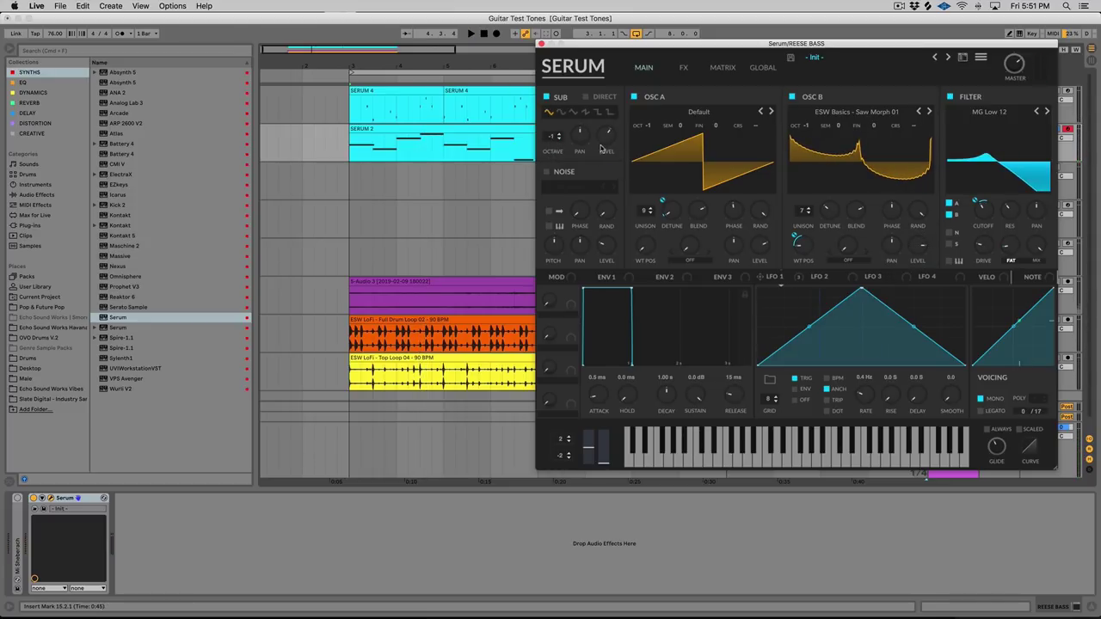
drag(605, 148, 604, 187)
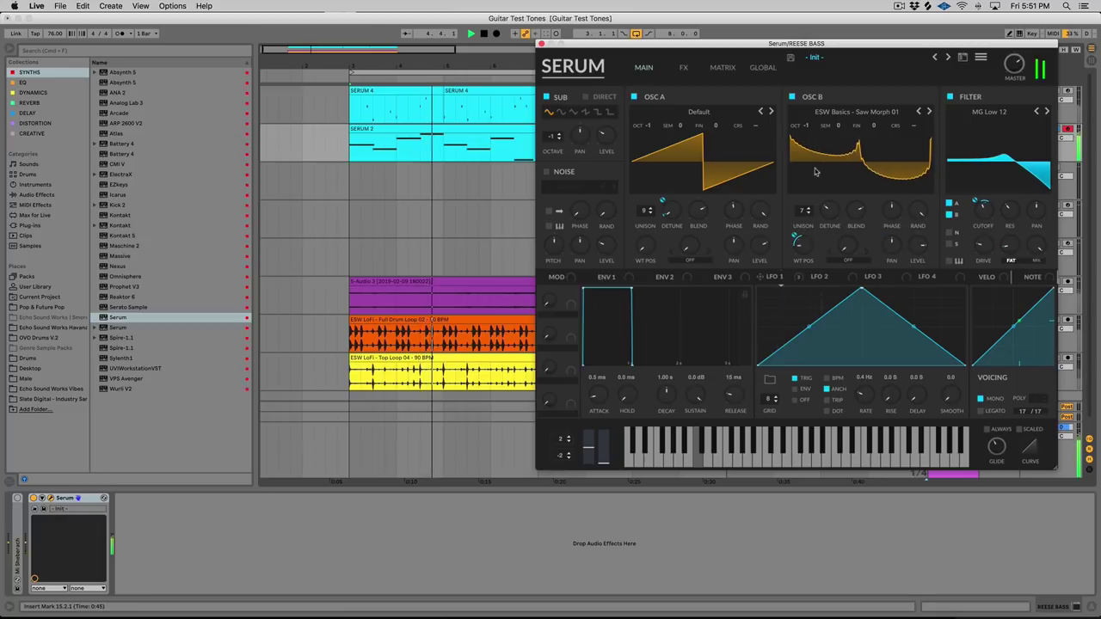
- Audition other wavetables for oscillator B, go back to ESW Basics - Saw Fifth 02, and readjust its level
click(929, 112)
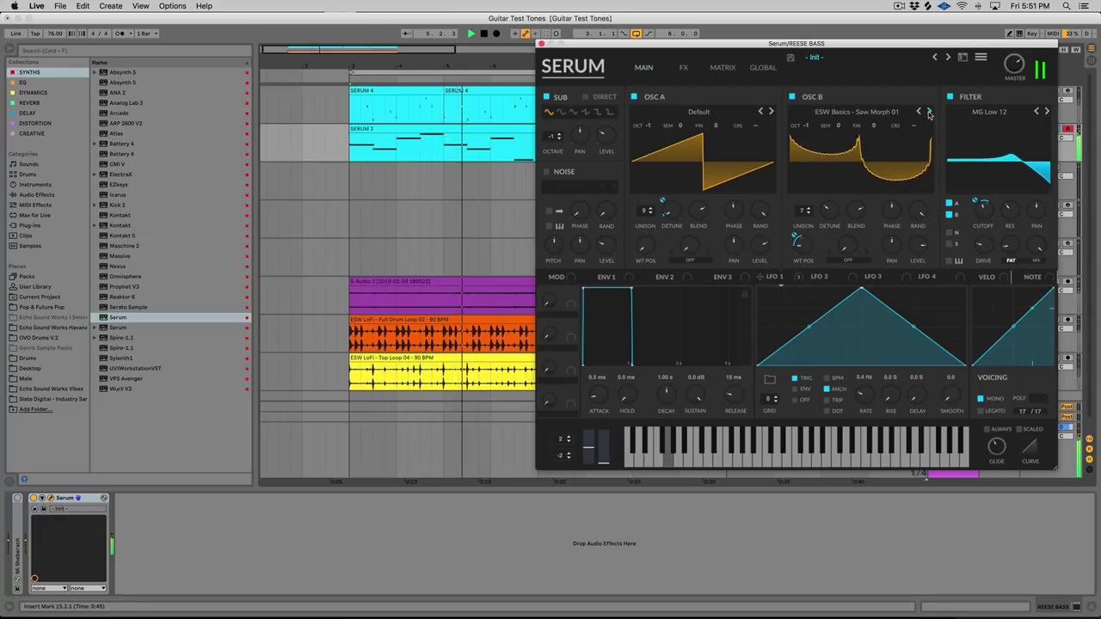
click(929, 111)
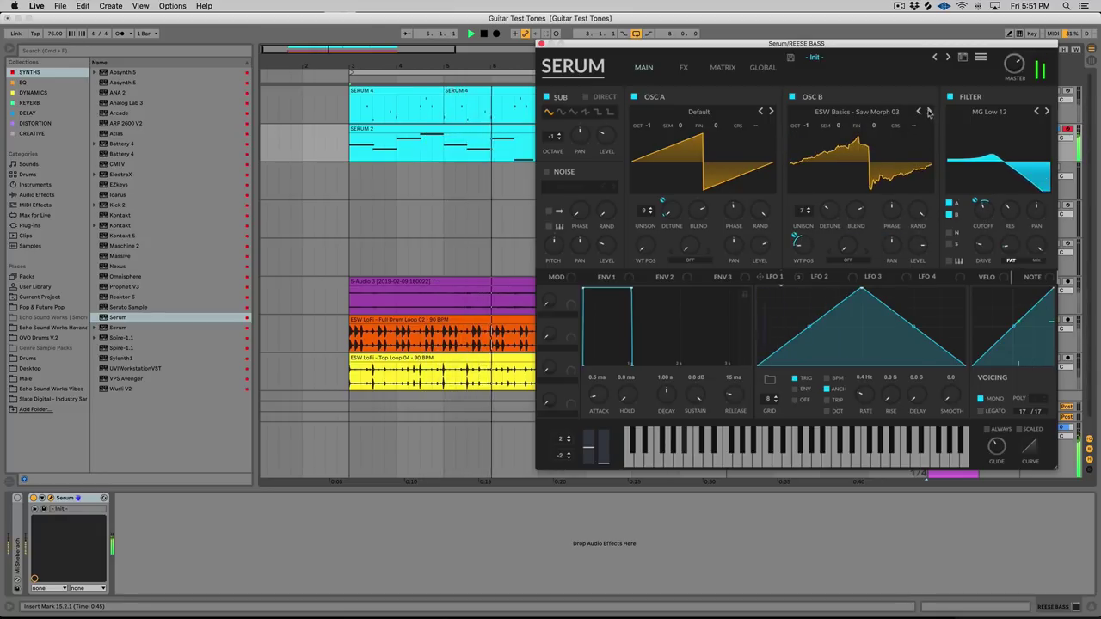
click(920, 111)
click(919, 111)
click(919, 111)
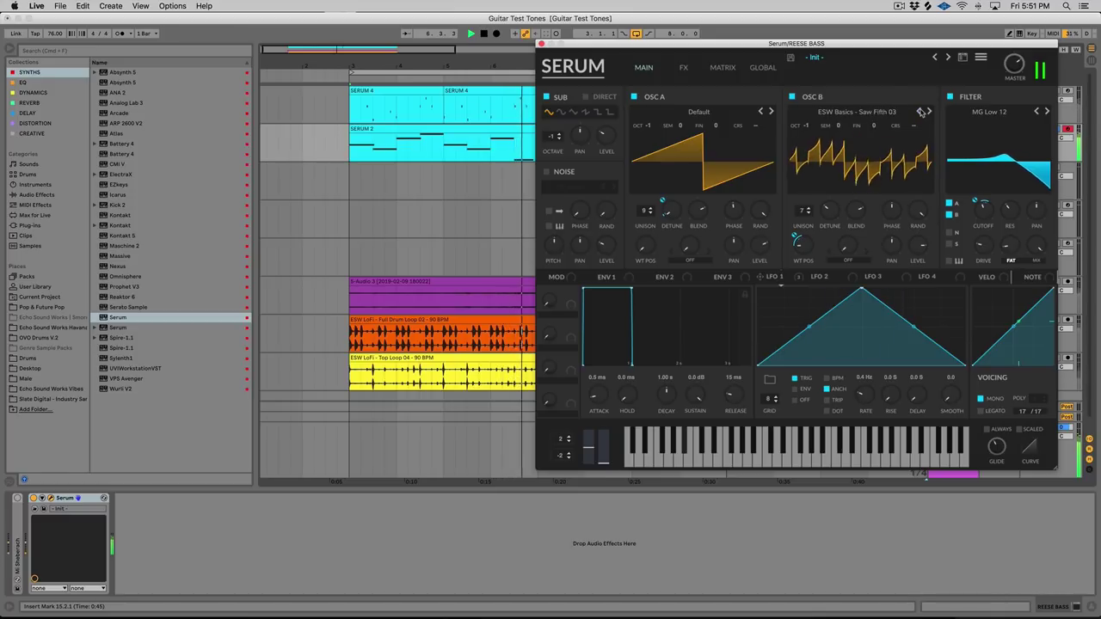
click(919, 111)
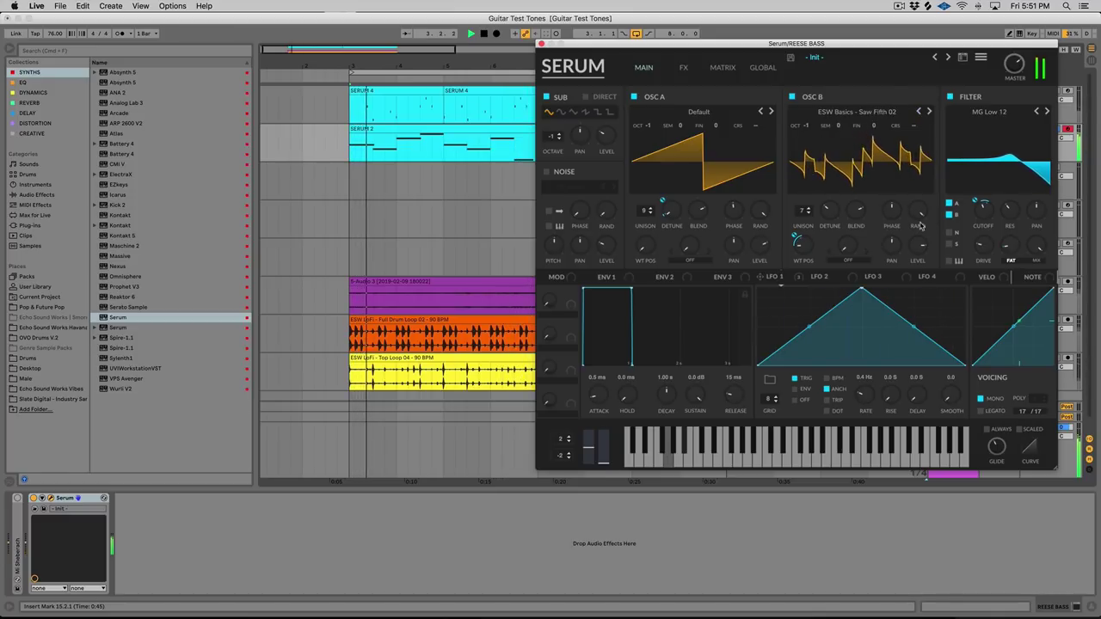
drag(919, 245, 919, 258)
key(space)
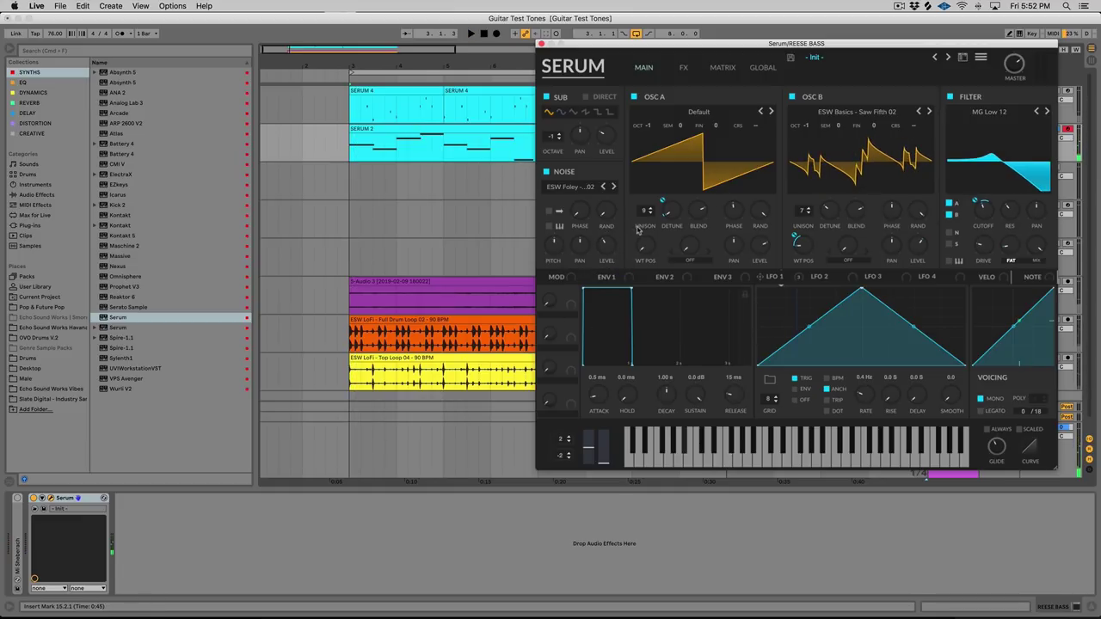
- Try different ESW noise samples during playback, adjust the noise level, and set oscillator B's level to about 66%
click(613, 187)
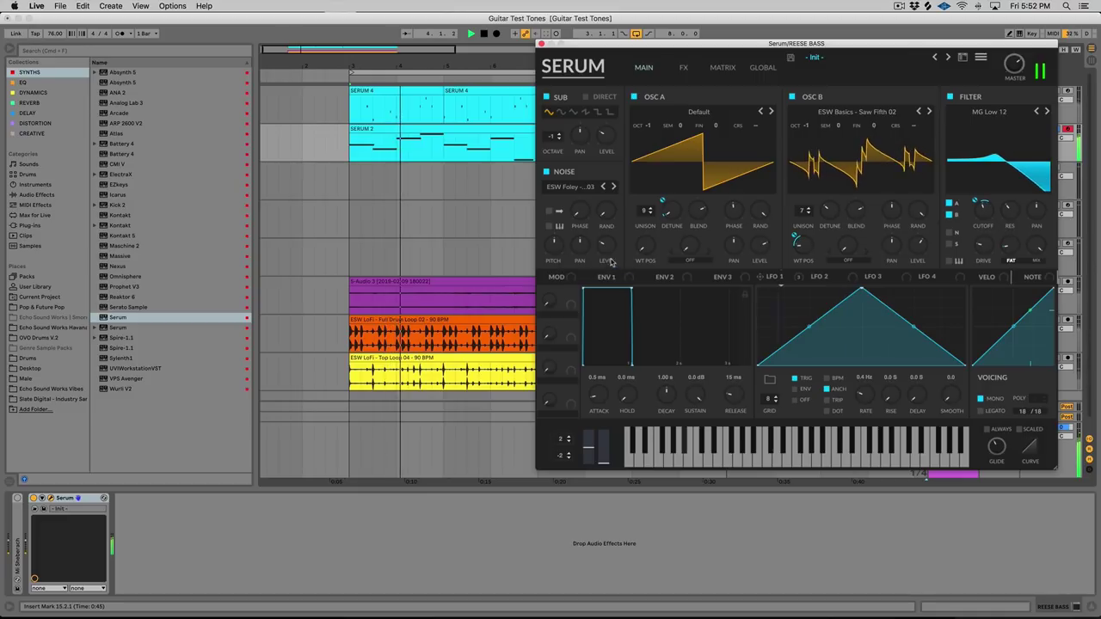
click(613, 187)
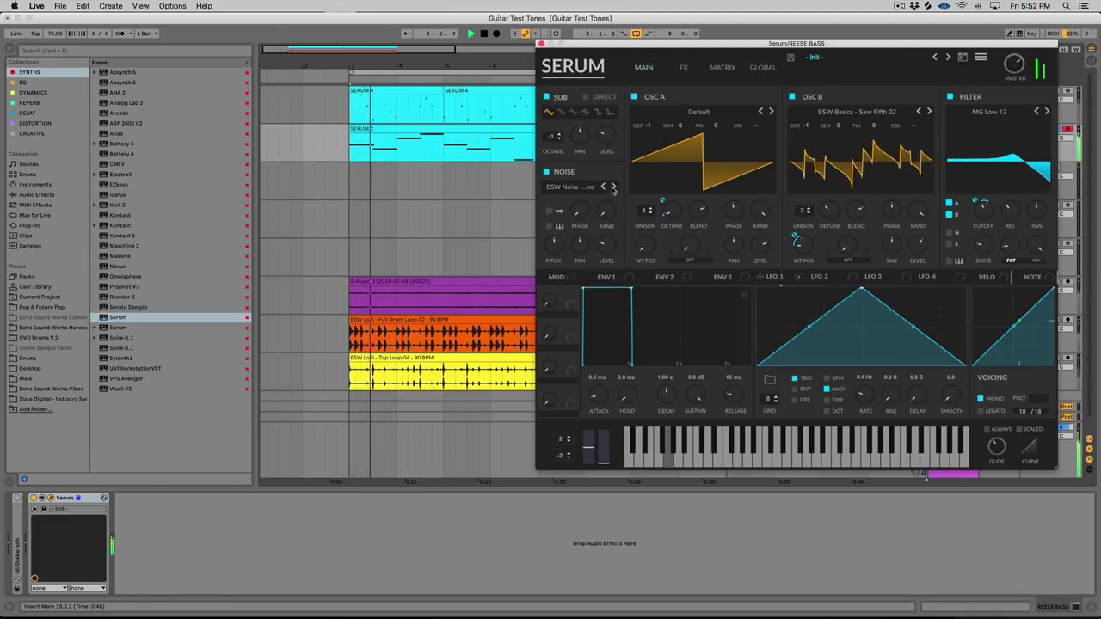
mouse_move(609, 241)
mouse_down()
mouse_move(613, 199)
mouse_move(606, 260)
mouse_up()
mouse_move(917, 242)
mouse_down()
mouse_move(921, 275)
mouse_move(924, 242)
mouse_up()
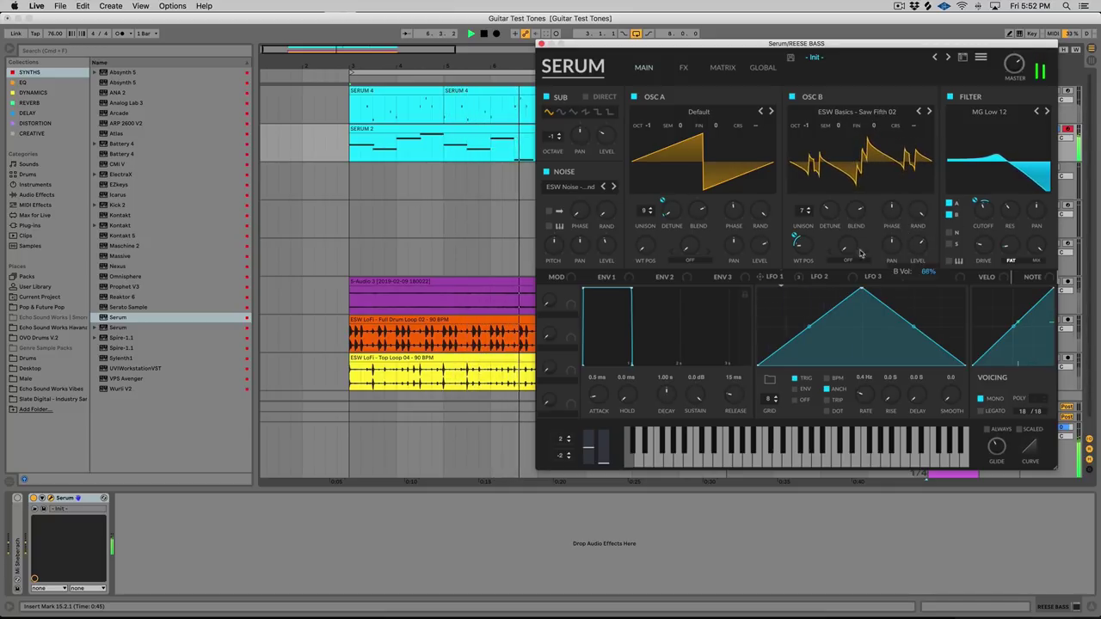
key(space)
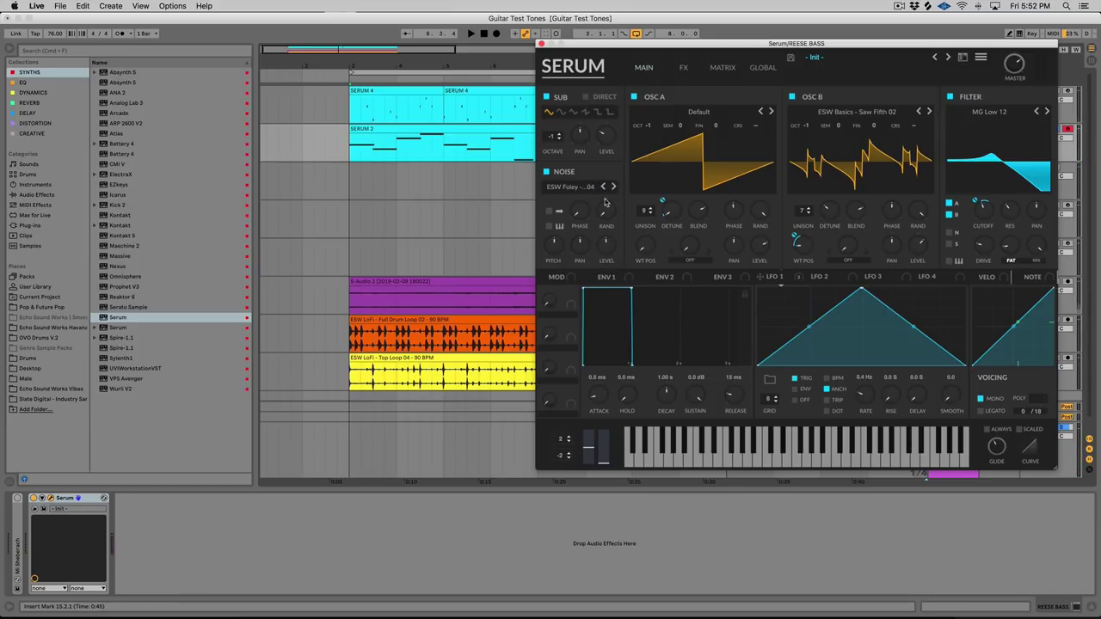
- Switch the noise oscillator back to the ESW Foley sample number 03 and listen to it in the loop
key(space)
click(603, 187)
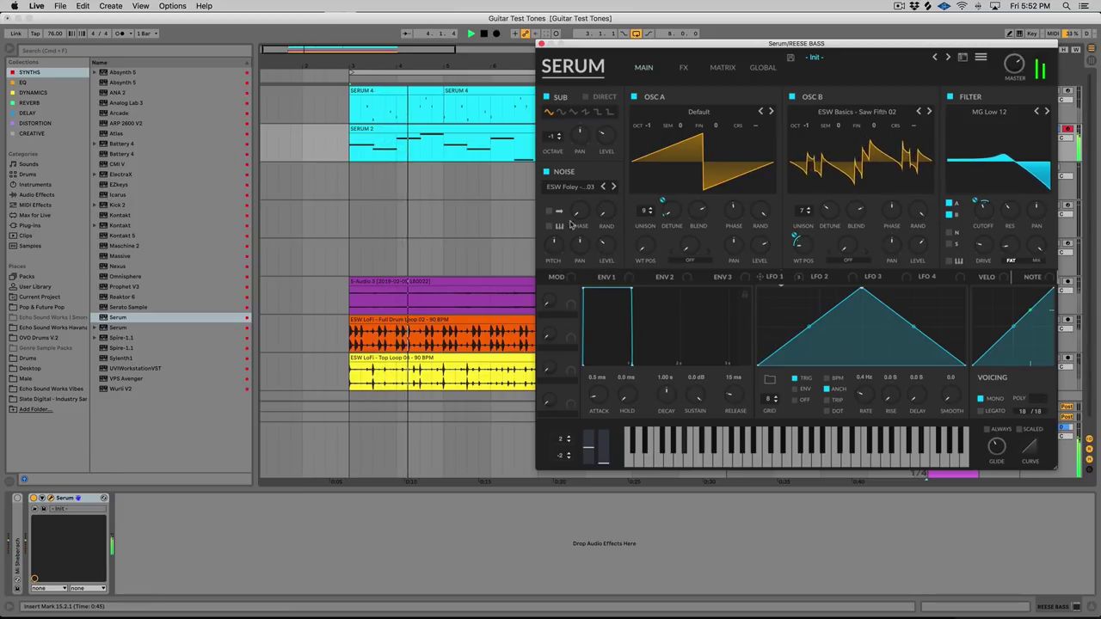
key(space)
- Move the Serum window clear of the mixer and set the REESE BASS track volume to -4.9 dB during playback
drag(670, 43, 402, 43)
key(space)
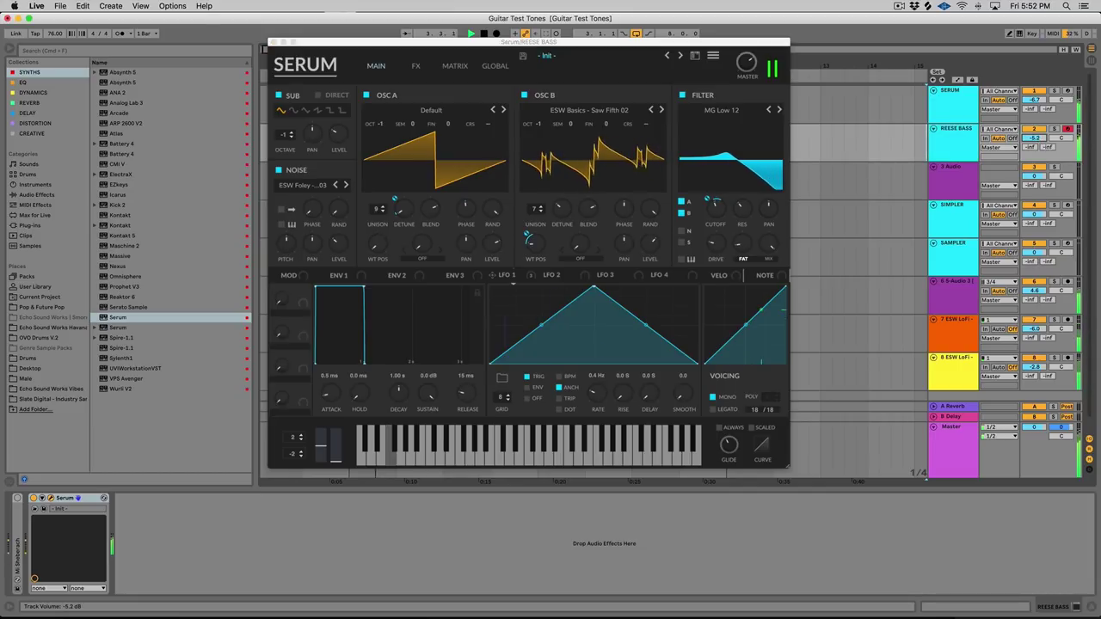
- Fine-tune the filter cutoff, switch oscillator B to ESW Basics - Saw Morph 01, and close the Serum window
drag(716, 208, 709, 203)
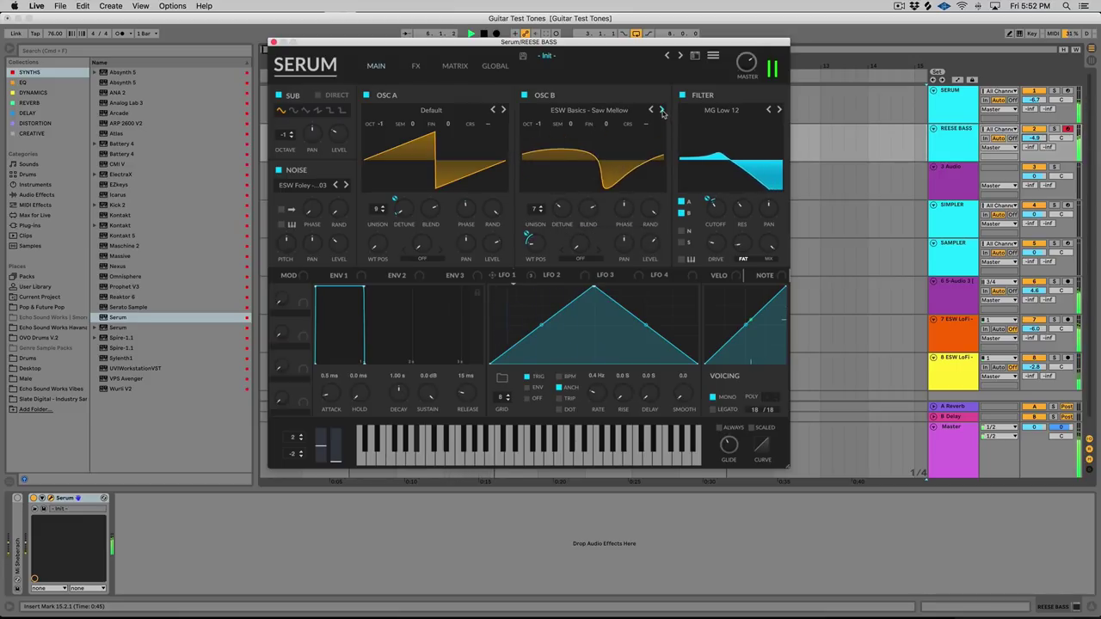
drag(727, 214, 721, 211)
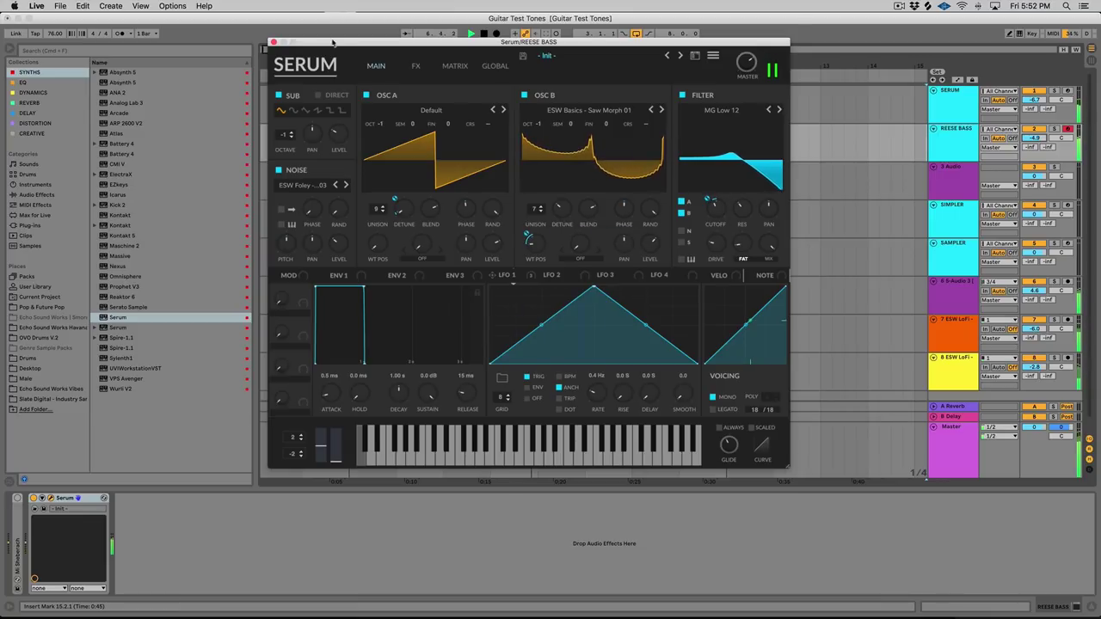
click(273, 42)
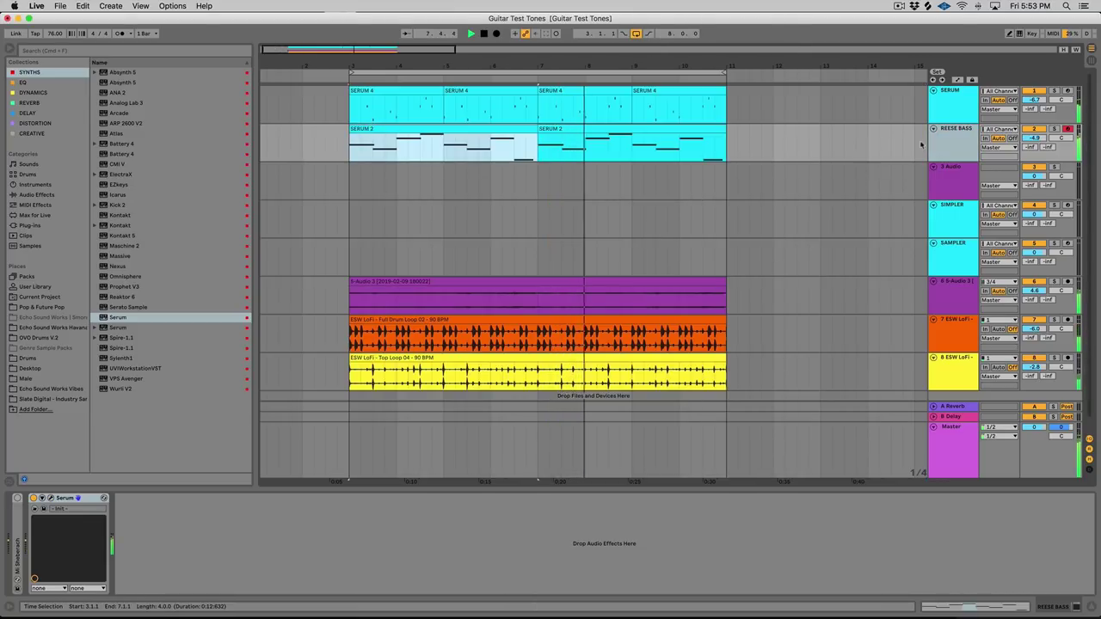
- Reopen Serum on the REESE BASS track and load a shape from the Sidechain presets into LFO 2
click(49, 498)
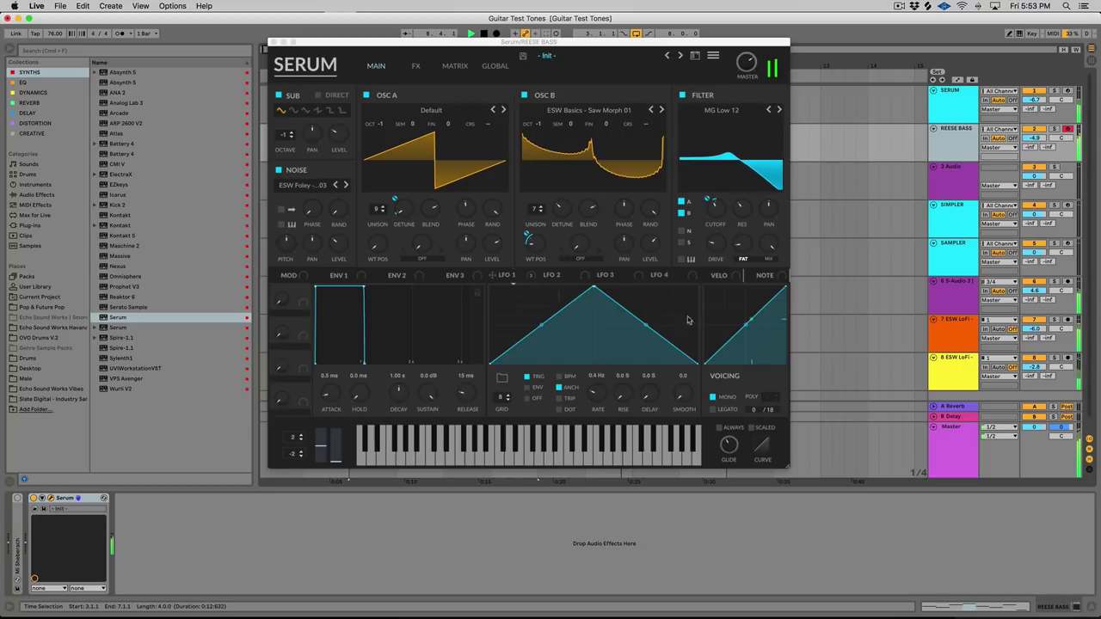
click(340, 134)
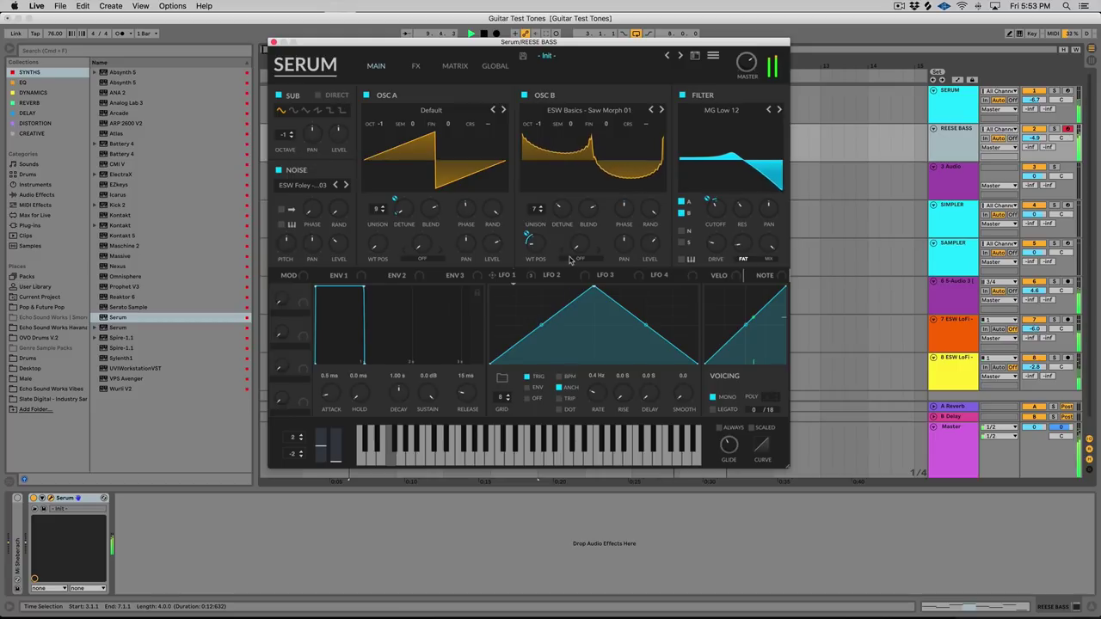
click(502, 376)
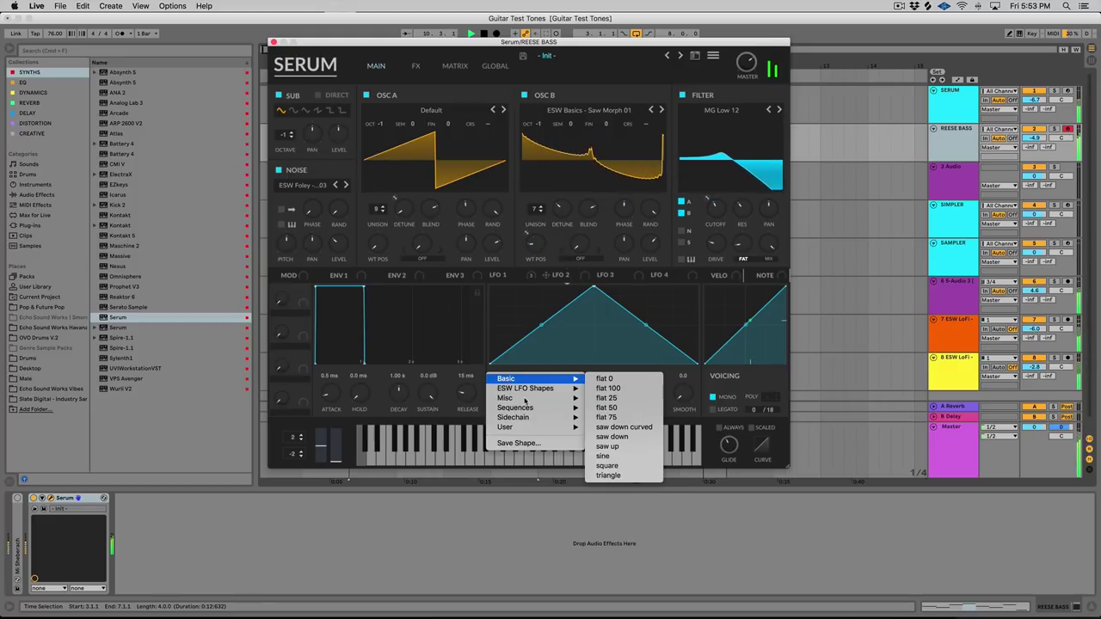
click(602, 431)
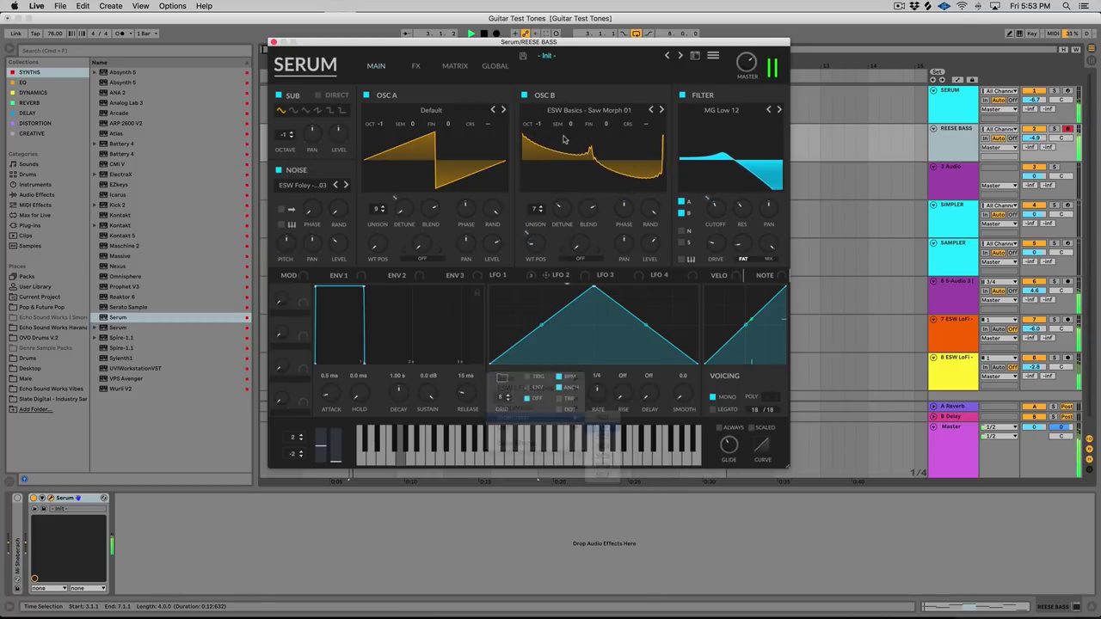
- Add a modulation routing from LFO 2 to the global Amp with an amount of about 73, and close Serum
click(456, 65)
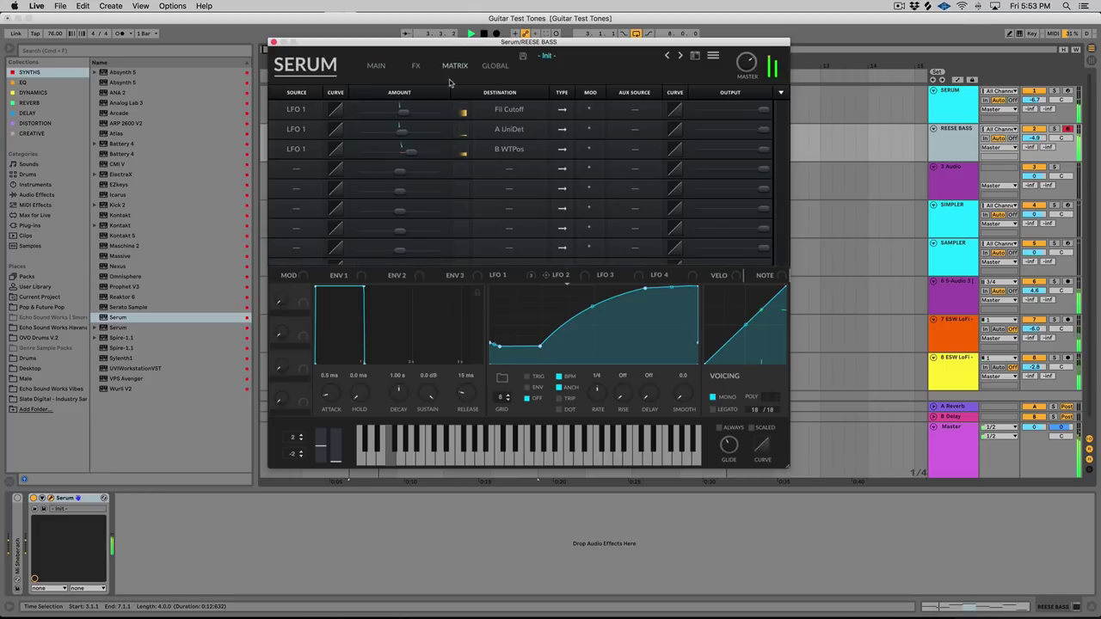
click(293, 171)
click(297, 239)
click(509, 169)
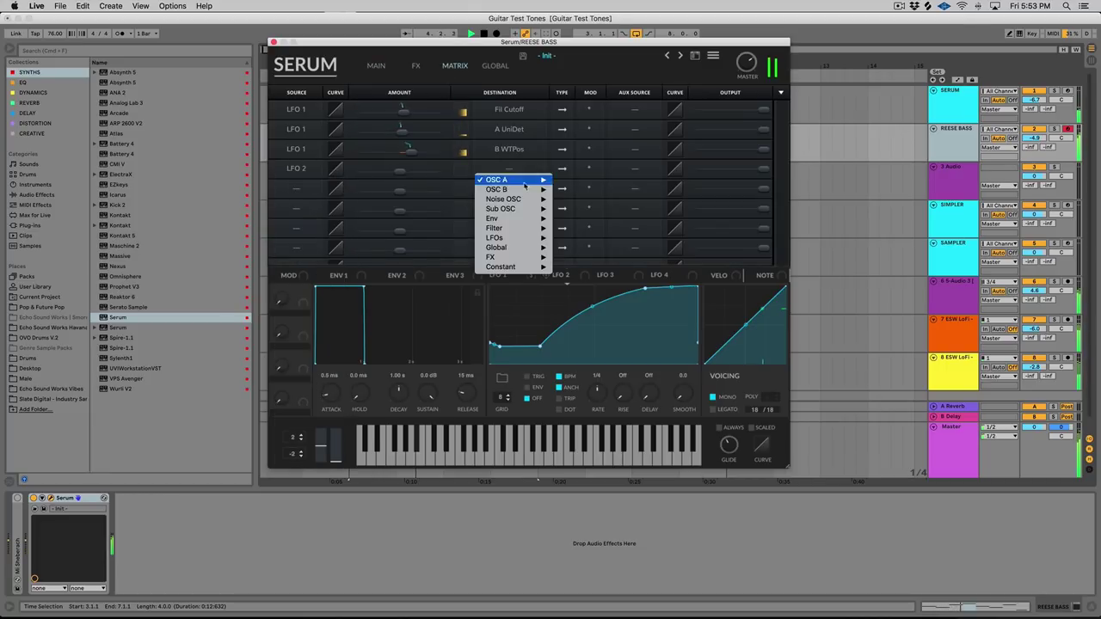
mouse_move(506, 248)
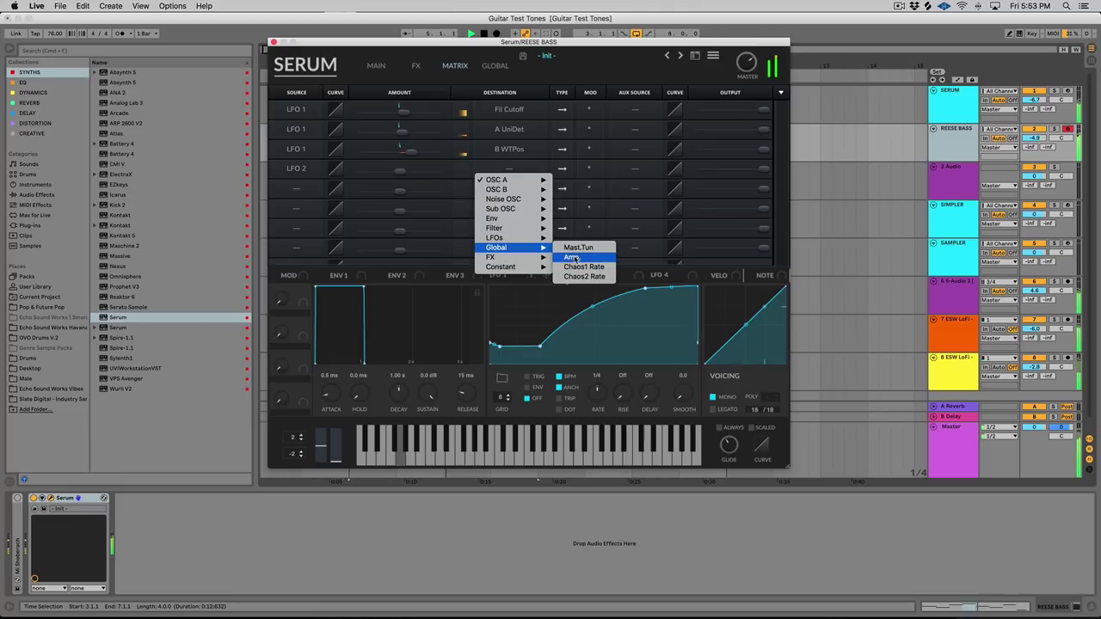
click(575, 258)
drag(398, 172, 442, 176)
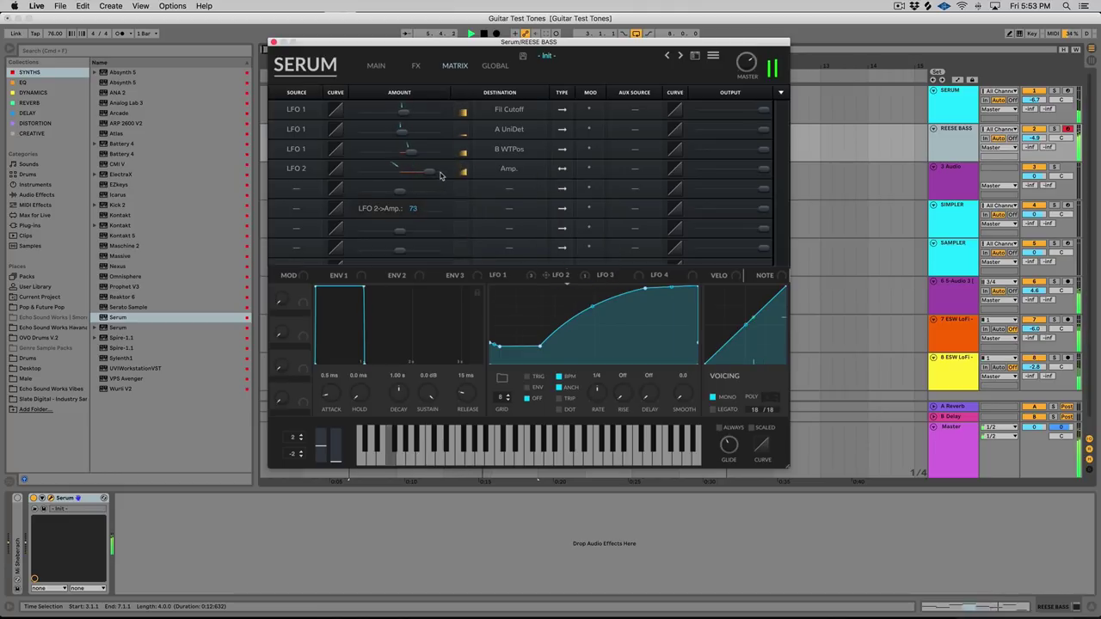
click(273, 42)
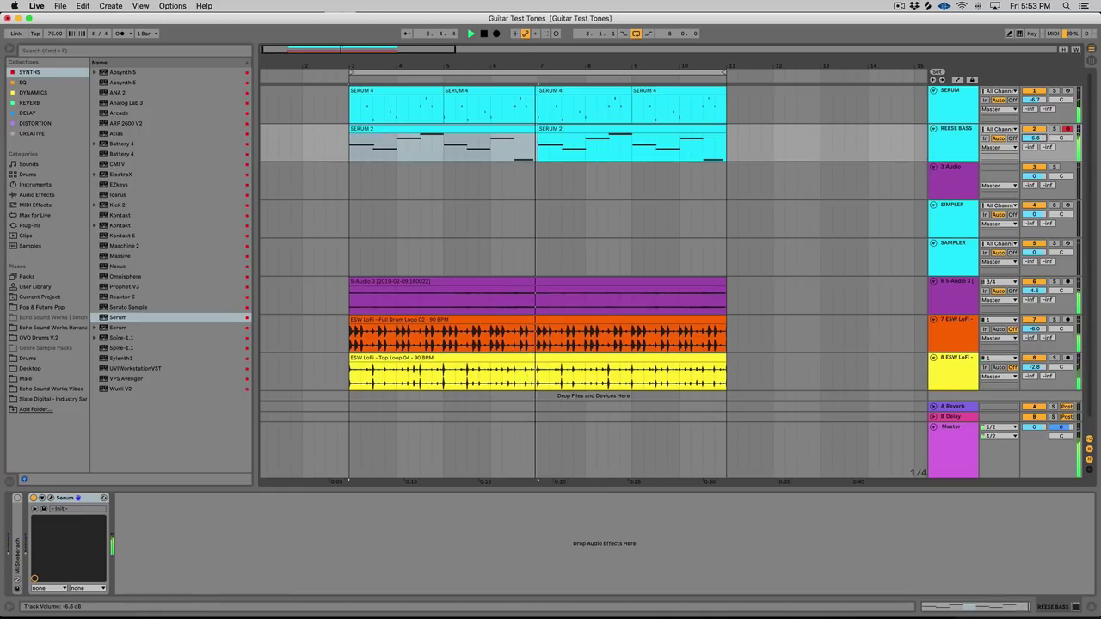
- Set the REESE BASS track volume to -6.0 dB, play the bass clip briefly in solo, and unsolo the track
click(408, 126)
click(407, 127)
key(space)
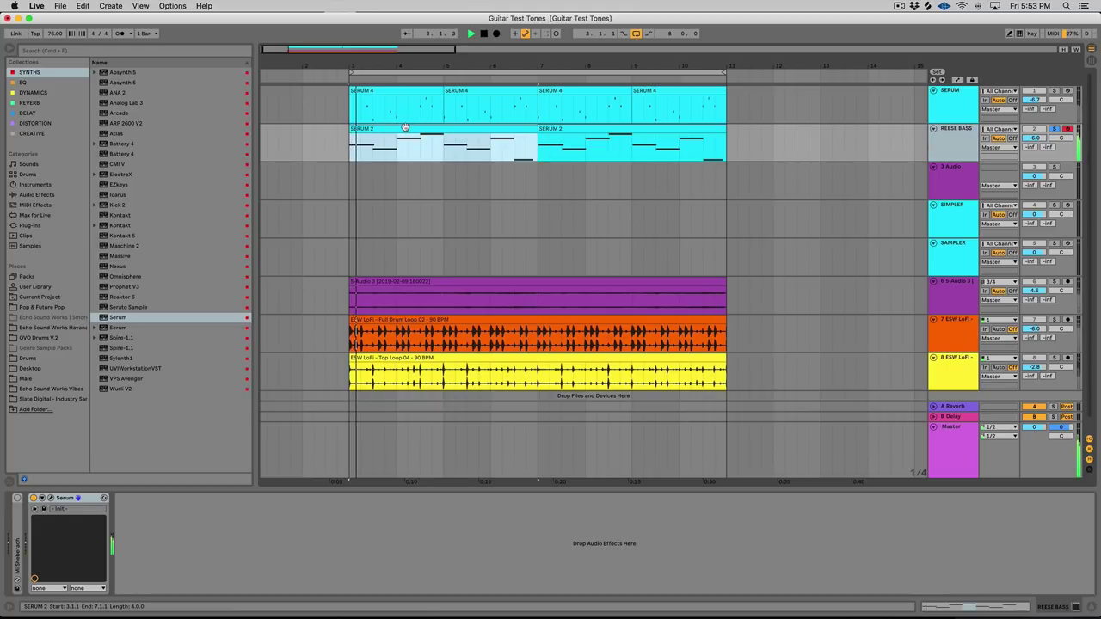
key(space)
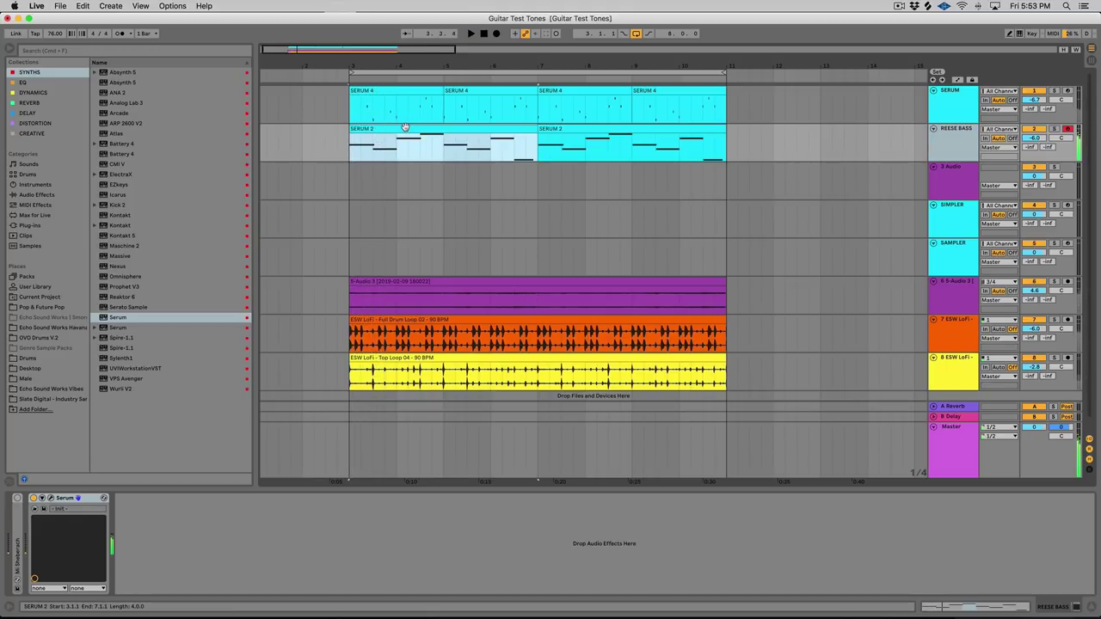
click(1039, 140)
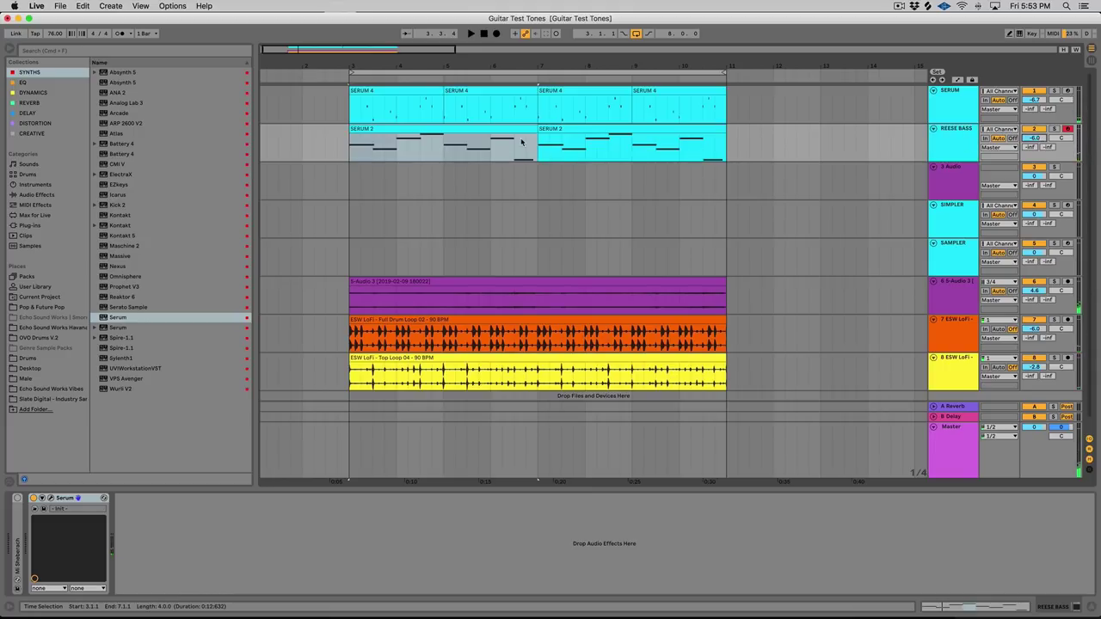
- During playback, reopen Serum on REESE BASS, set the filter's Fat amount to 30% and cutoff to about 159 Hz, and close Serum
key(space)
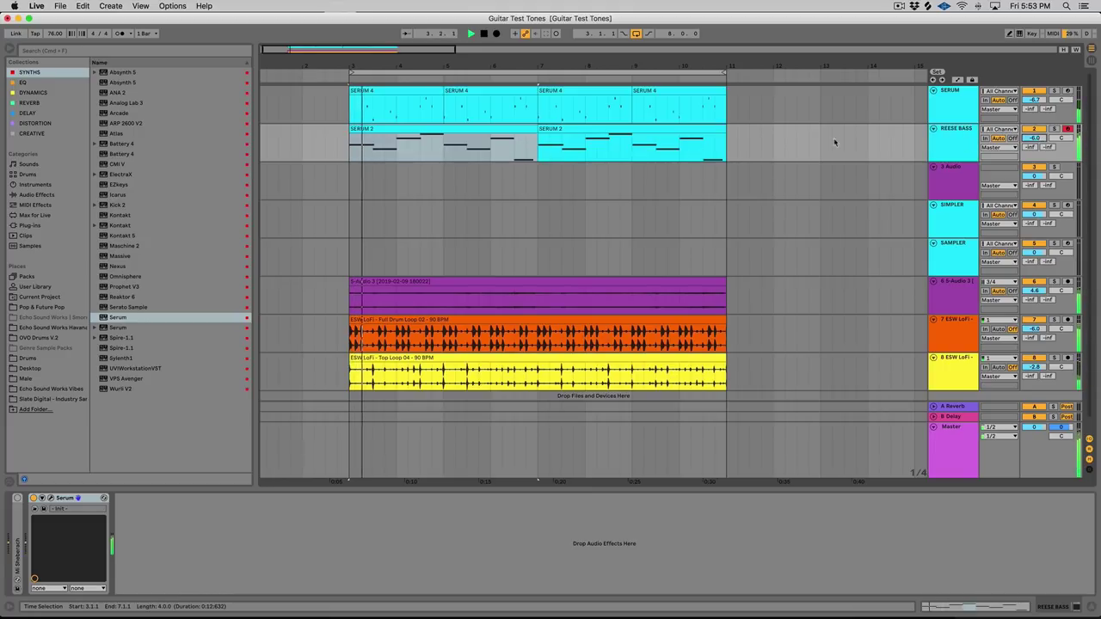
click(51, 498)
click(717, 210)
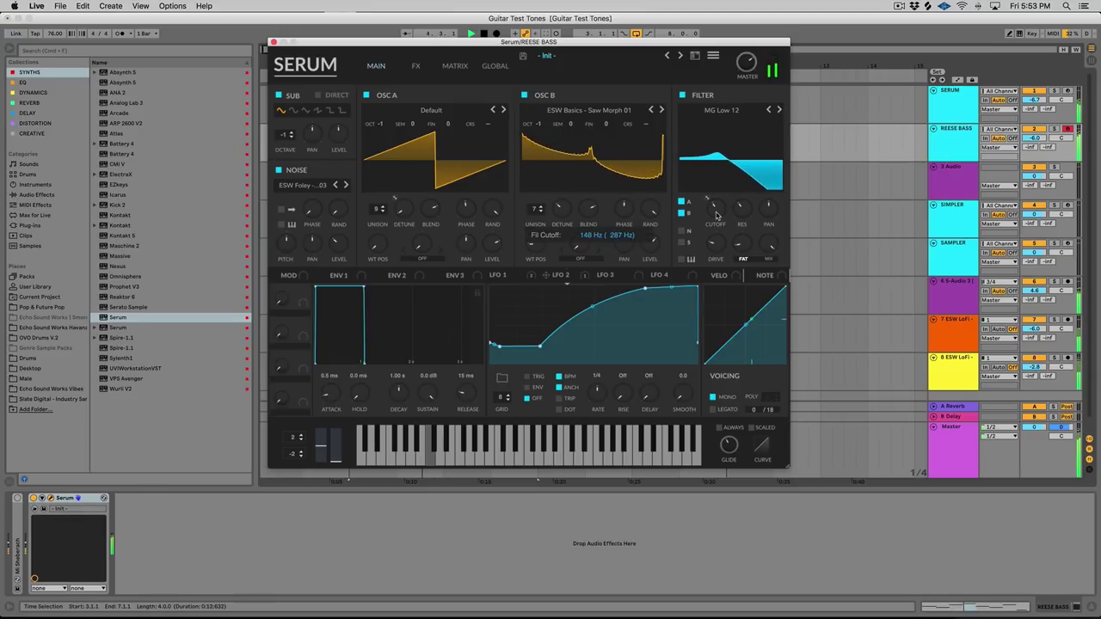
drag(737, 243, 743, 230)
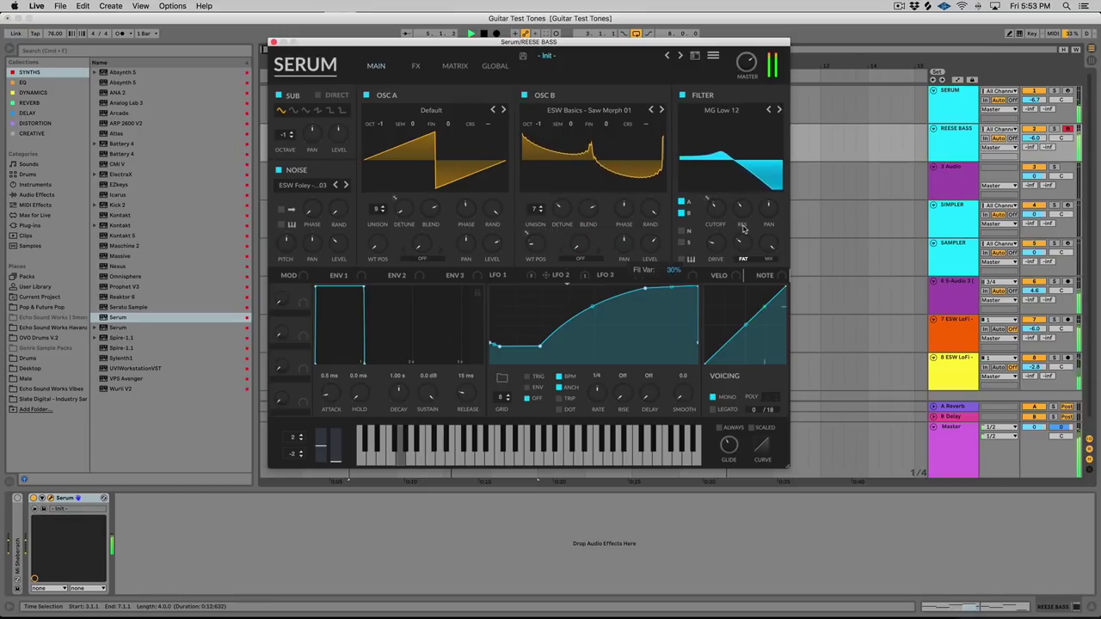
mouse_move(725, 215)
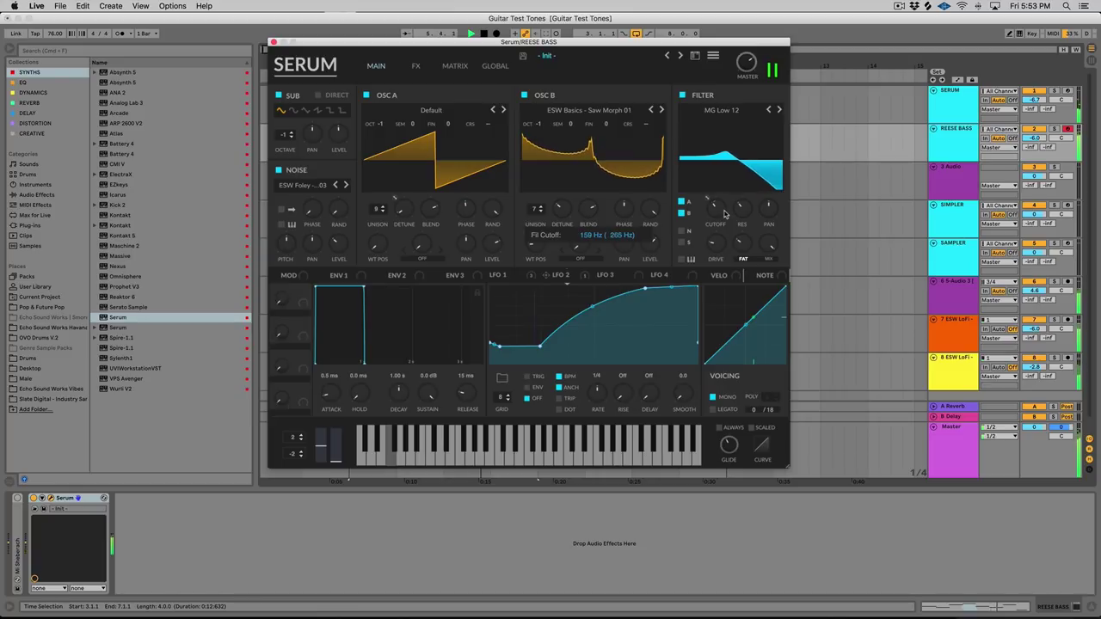
click(274, 41)
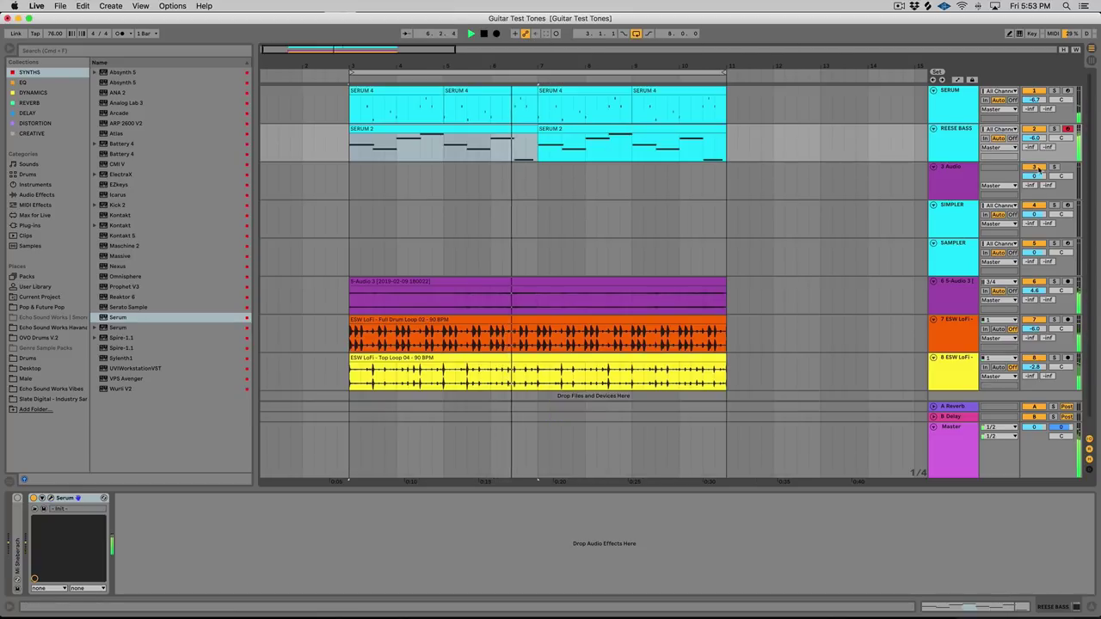
- Lower the REESE BASS track volume to -7.7 dB and stop playback
drag(1034, 137, 1034, 149)
key(space)
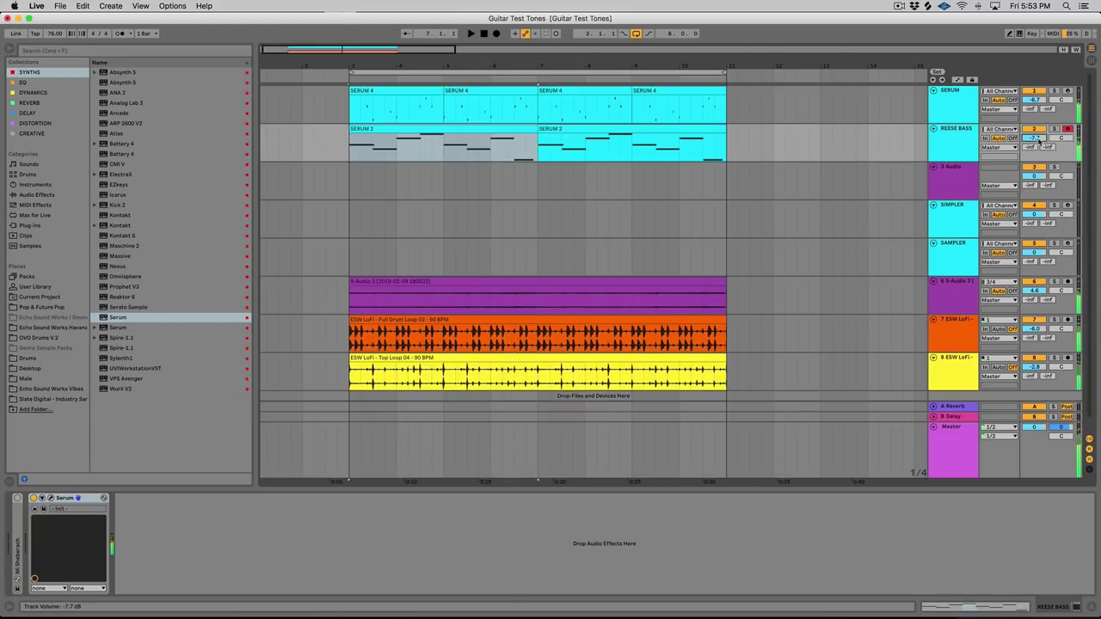